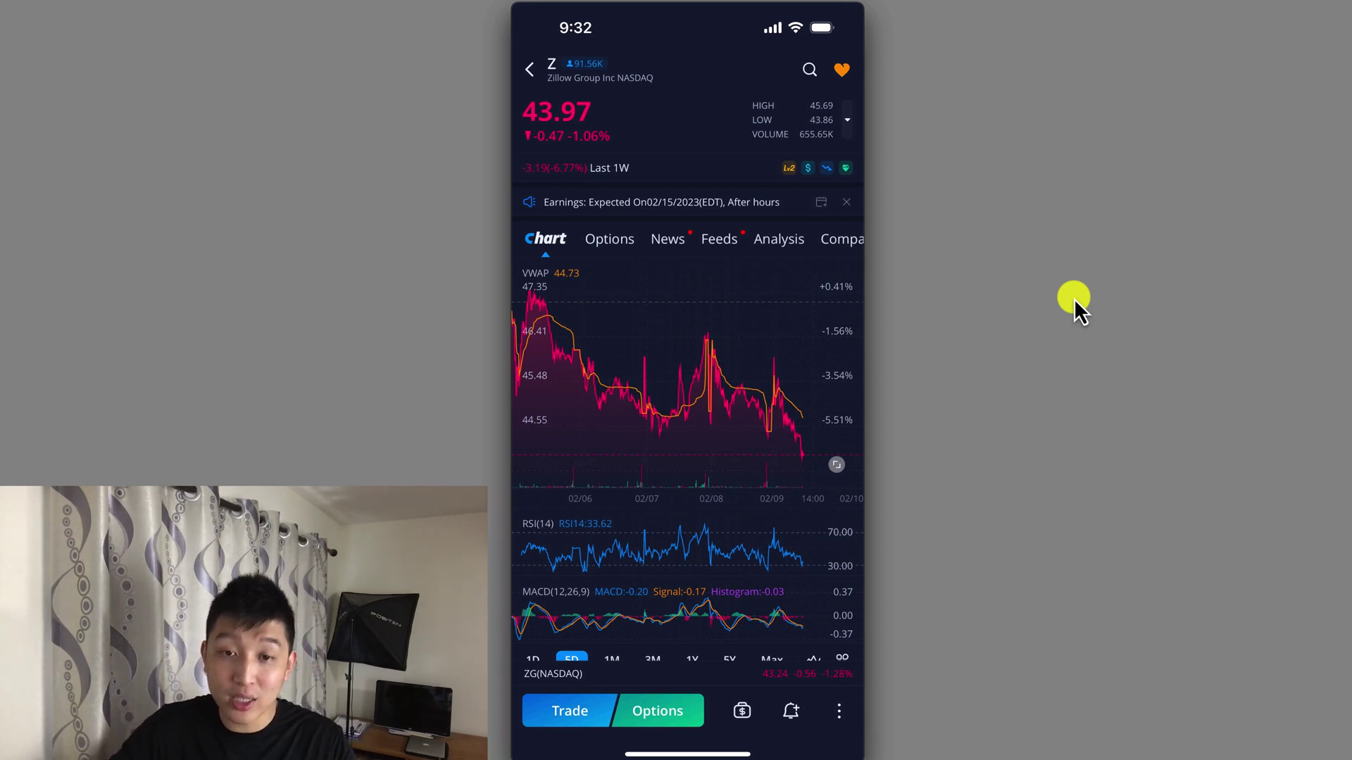
# Step: Open the Zillow (Z) buy order ticket from its quote page
pyautogui.moveTo(636, 163)
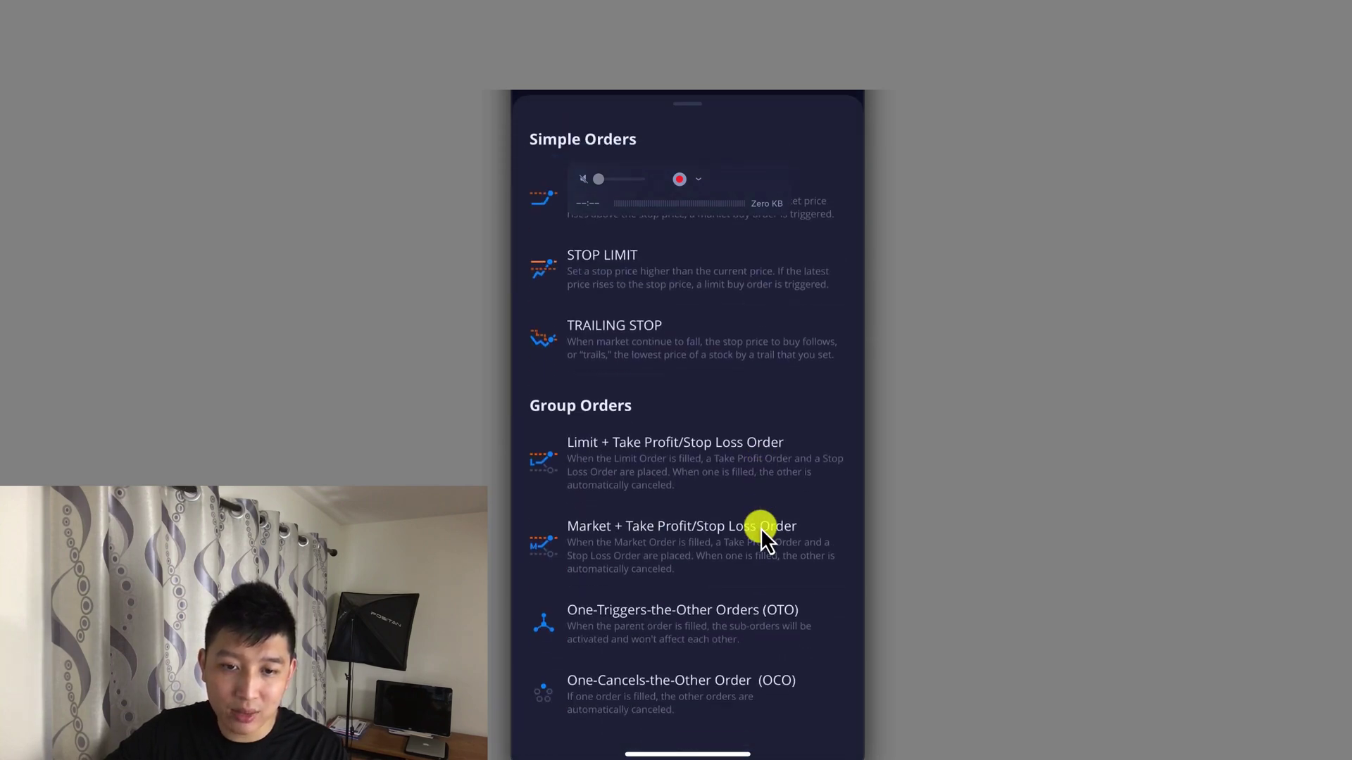
# Step: Switch the Z order type to a One-Triggers-the-Other (OTO) group order
pyautogui.click(827, 641)
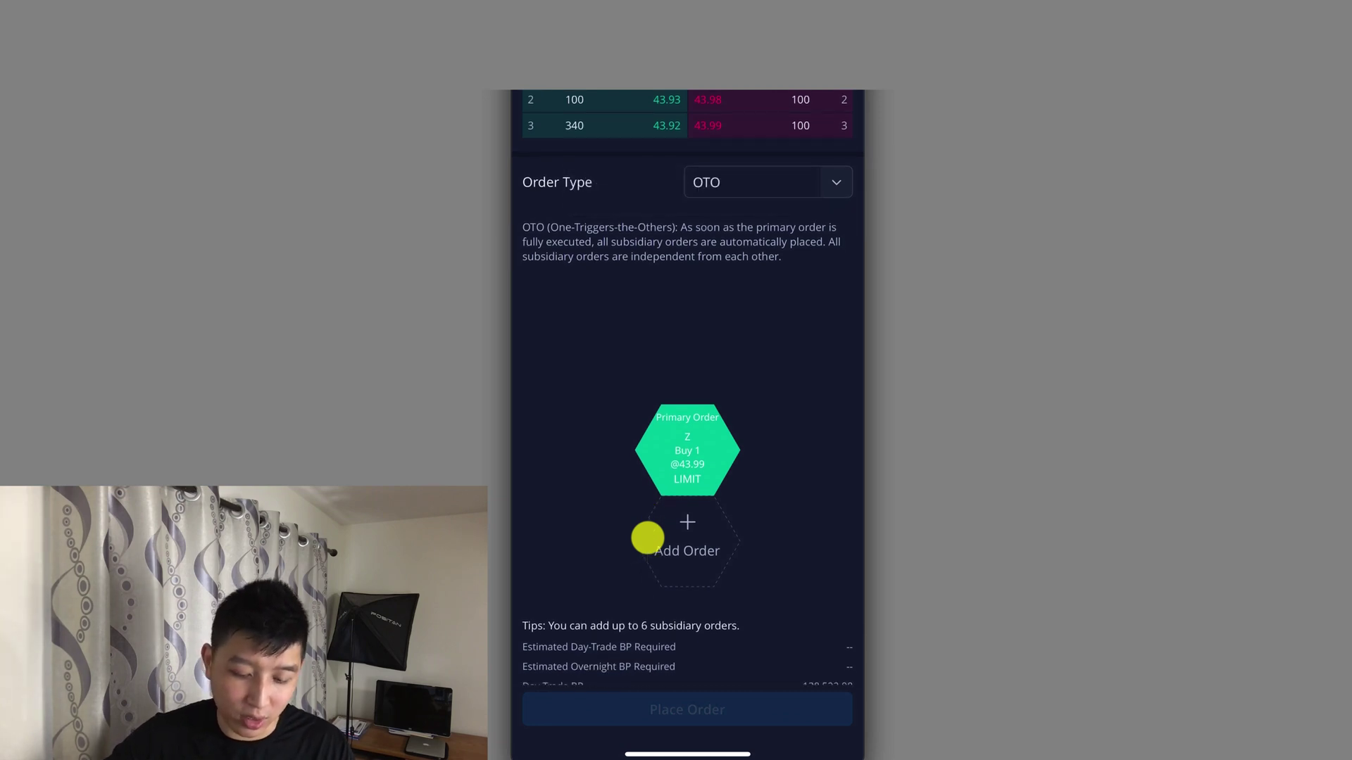
# Step: Change the OTO primary order's limit price from 43.99 to 40.00, buying 1 Z
pyautogui.scroll(-1, 647, 538)
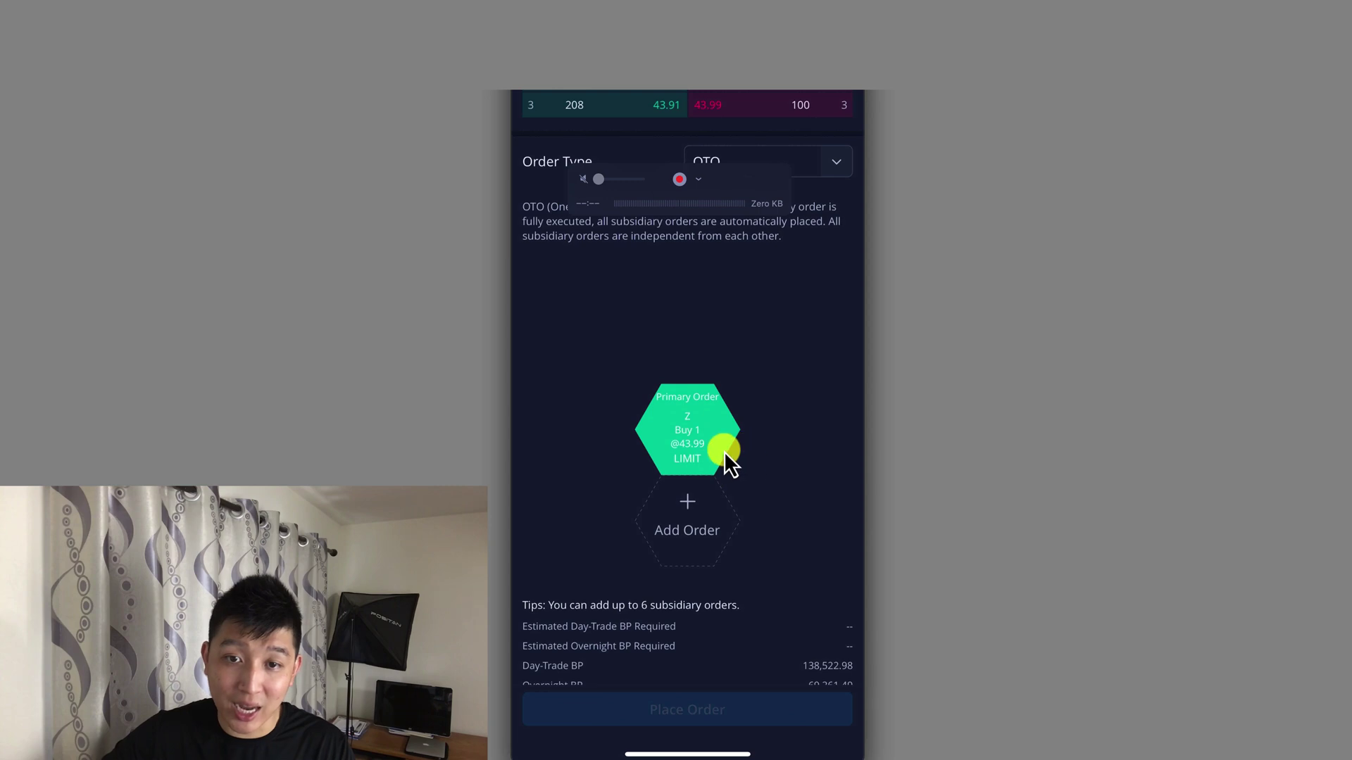
pyautogui.click(758, 466)
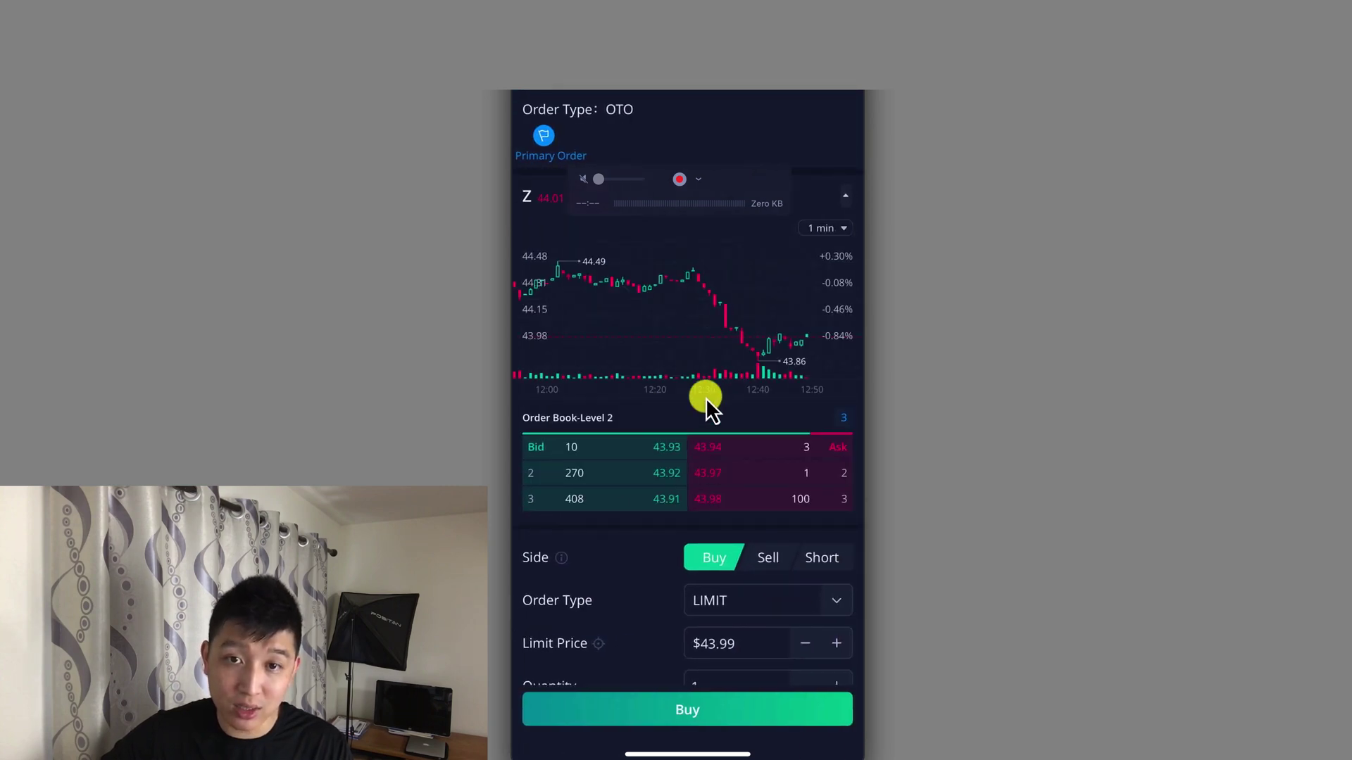
pyautogui.scroll(-3, 778, 328)
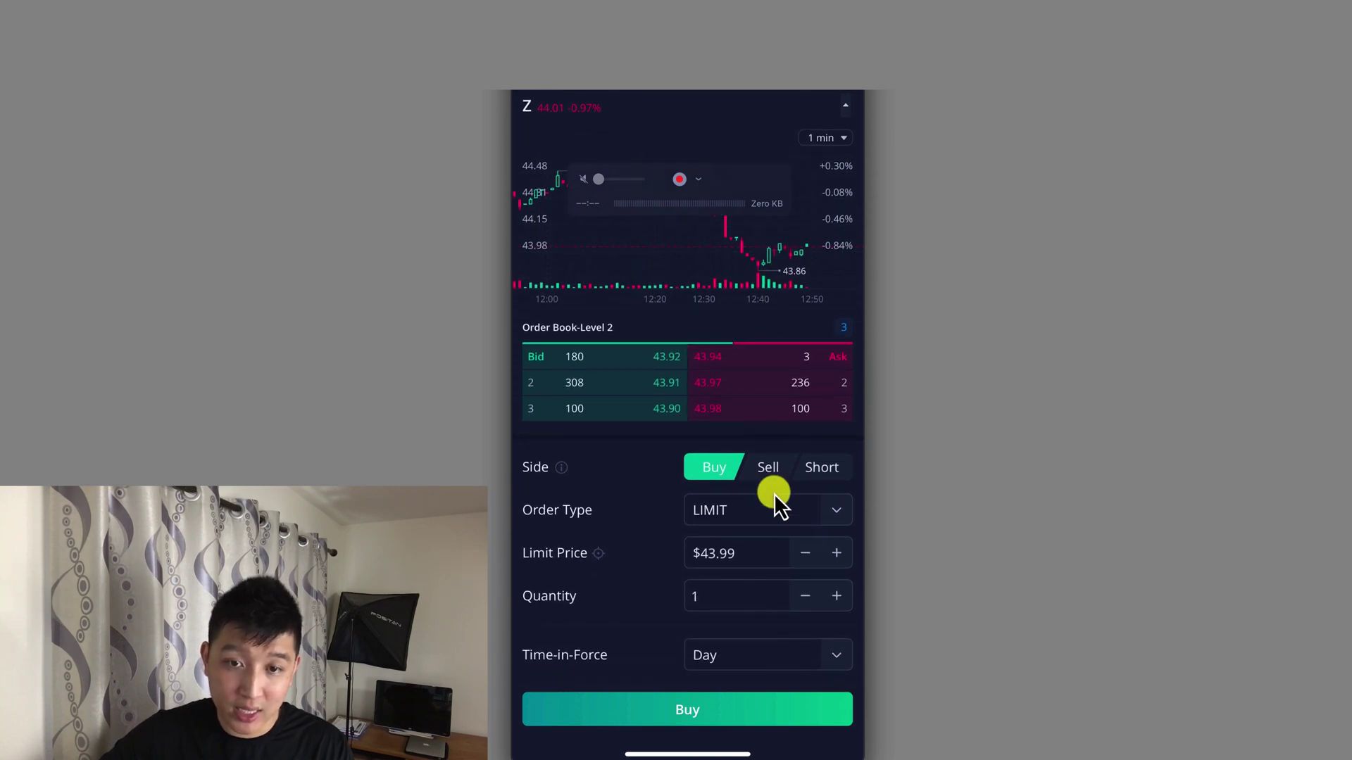
pyautogui.scroll(-2, 764, 525)
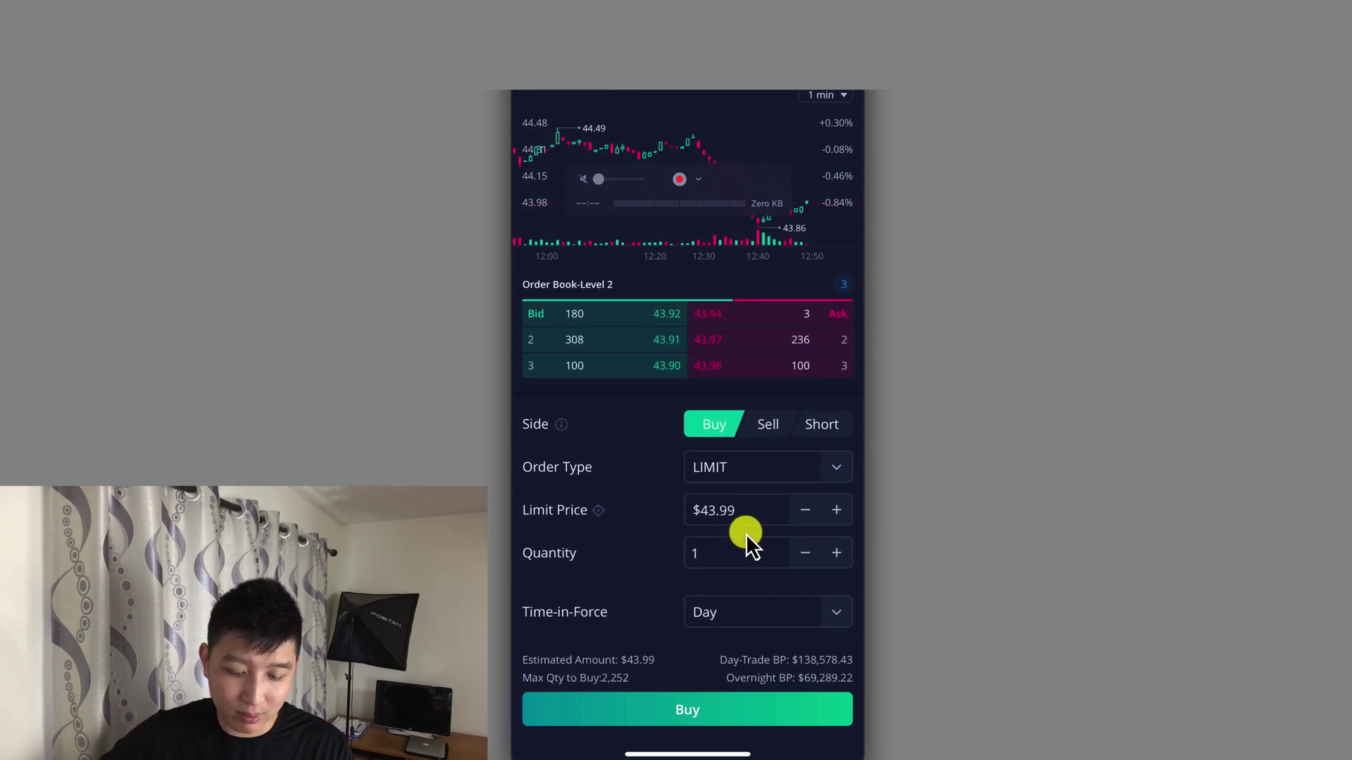
pyautogui.click(745, 534)
pyautogui.press('BackSpace')
pyautogui.press('BackSpace')
pyautogui.press('BackSpace')
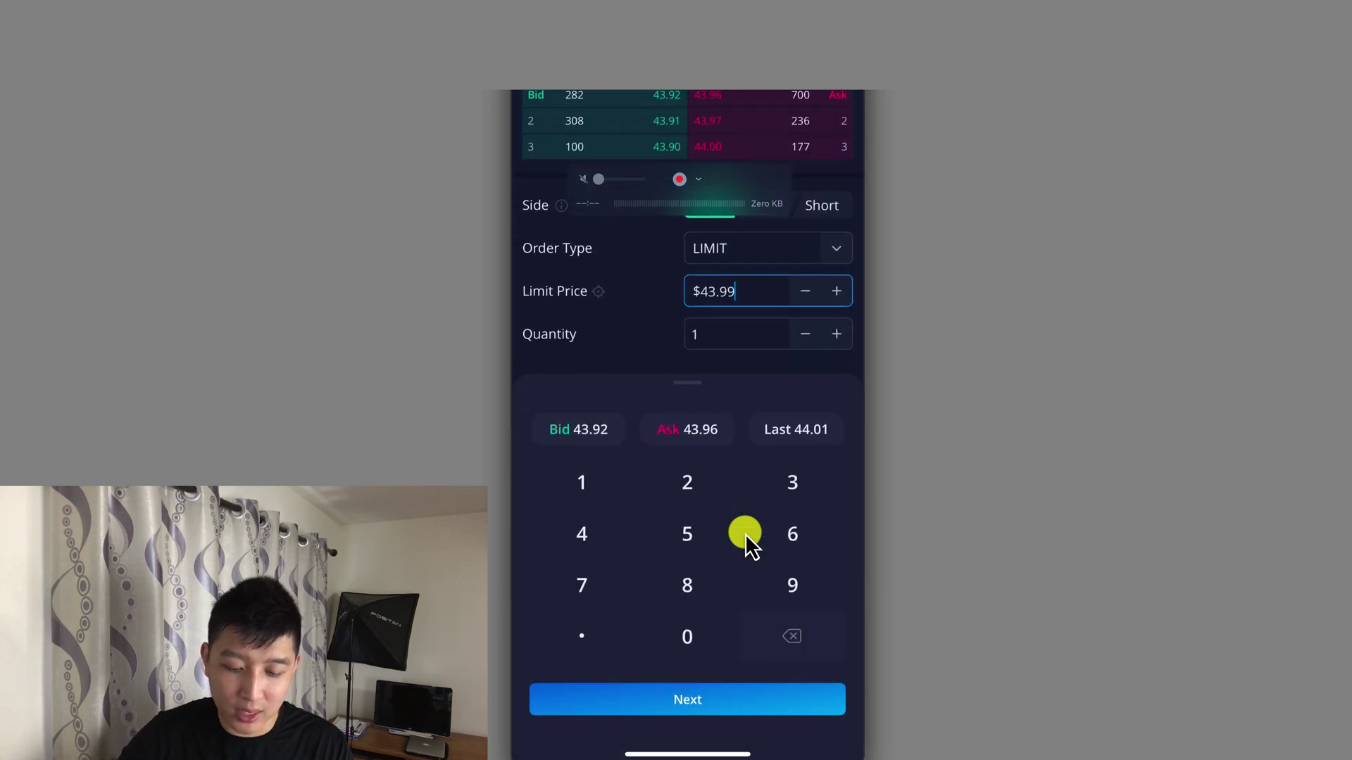
pyautogui.press('BackSpace')
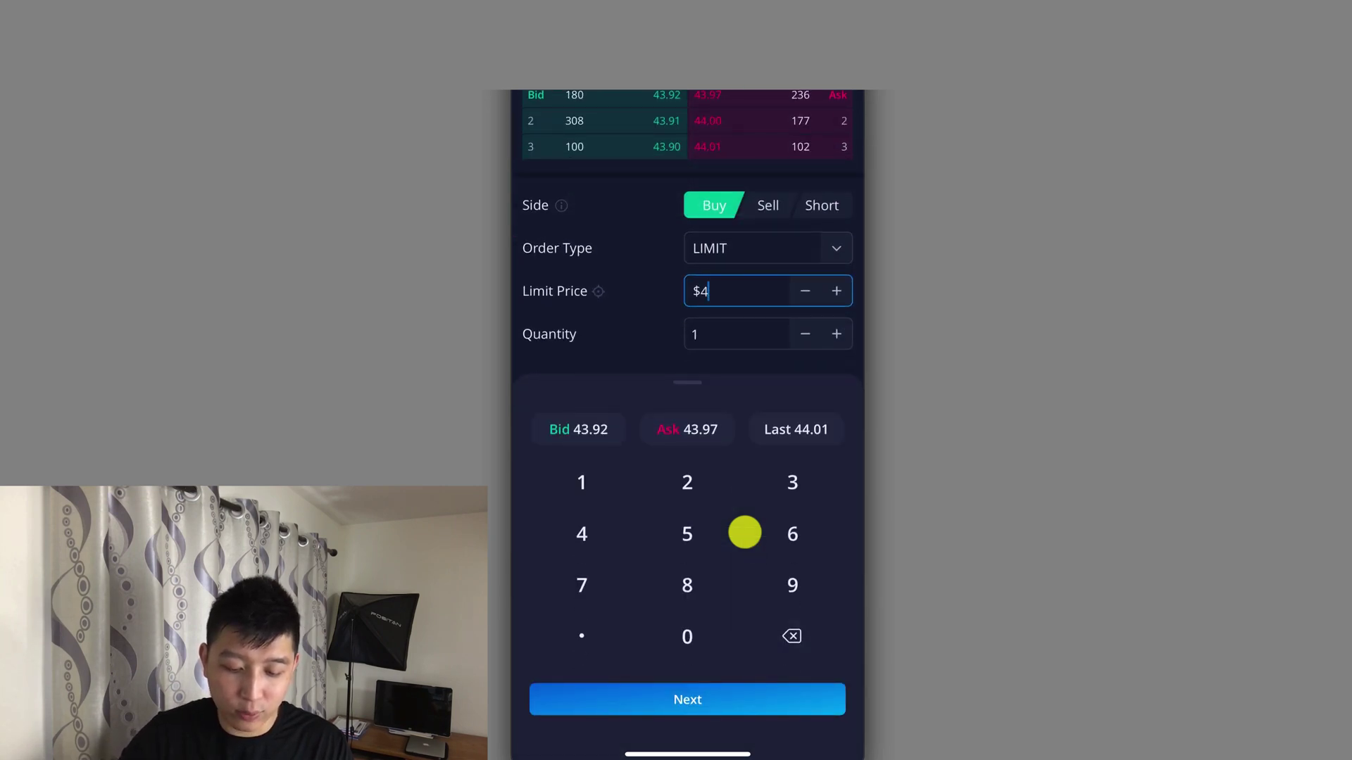
pyautogui.write('0')
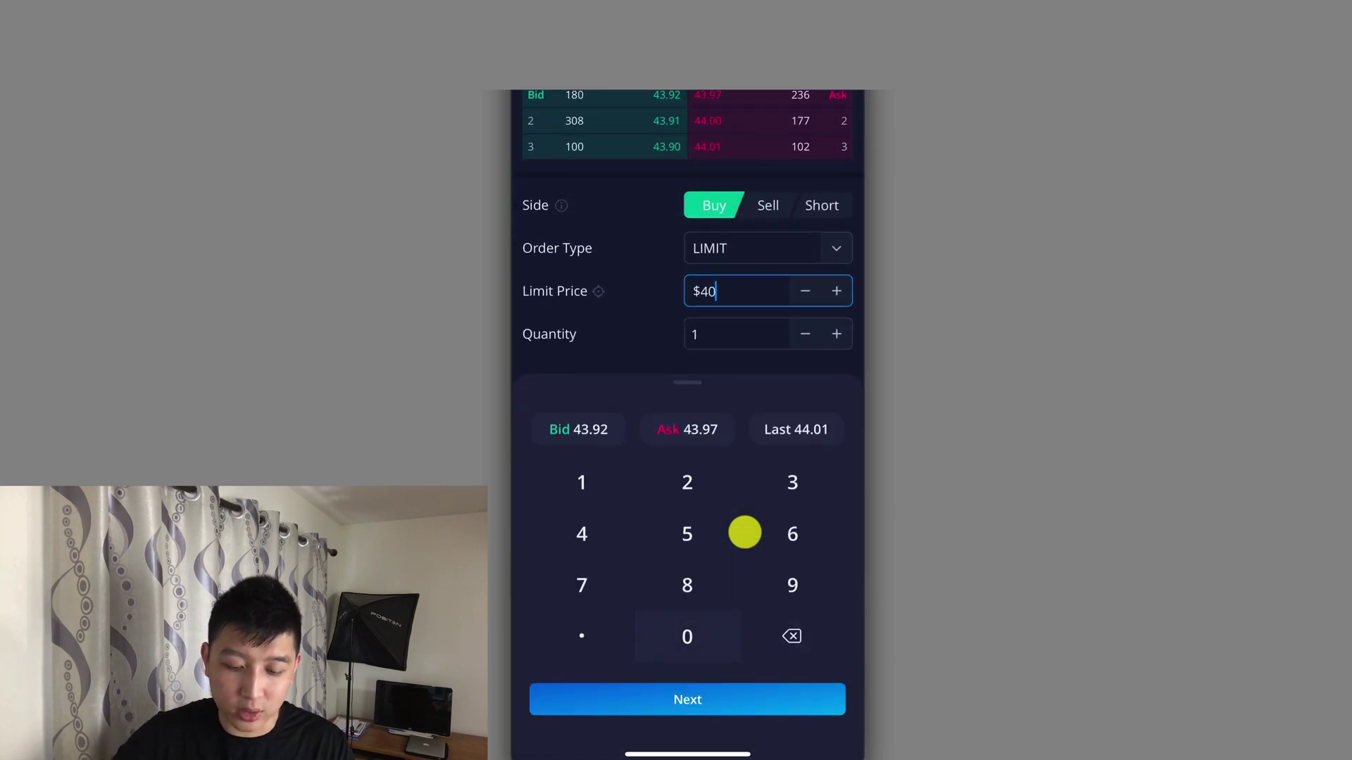
pyautogui.click(687, 361)
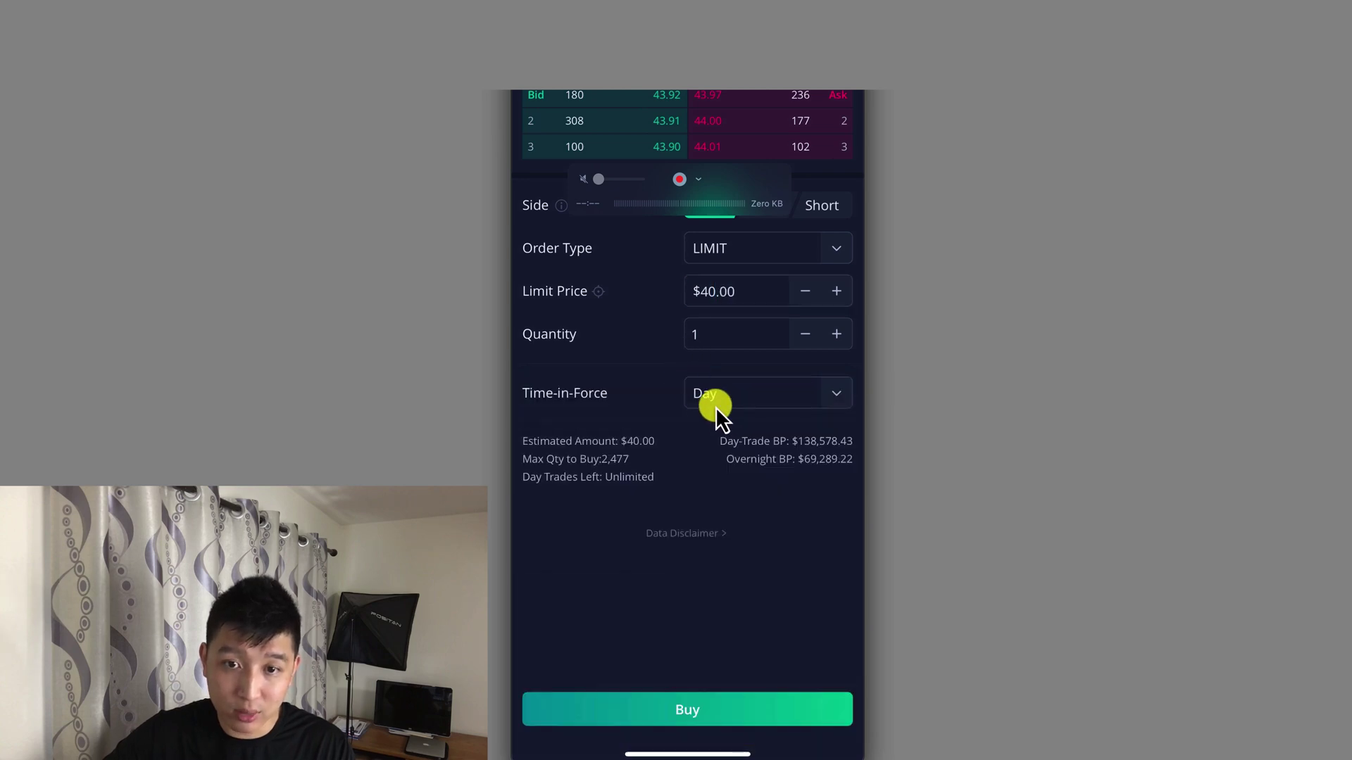
pyautogui.click(715, 694)
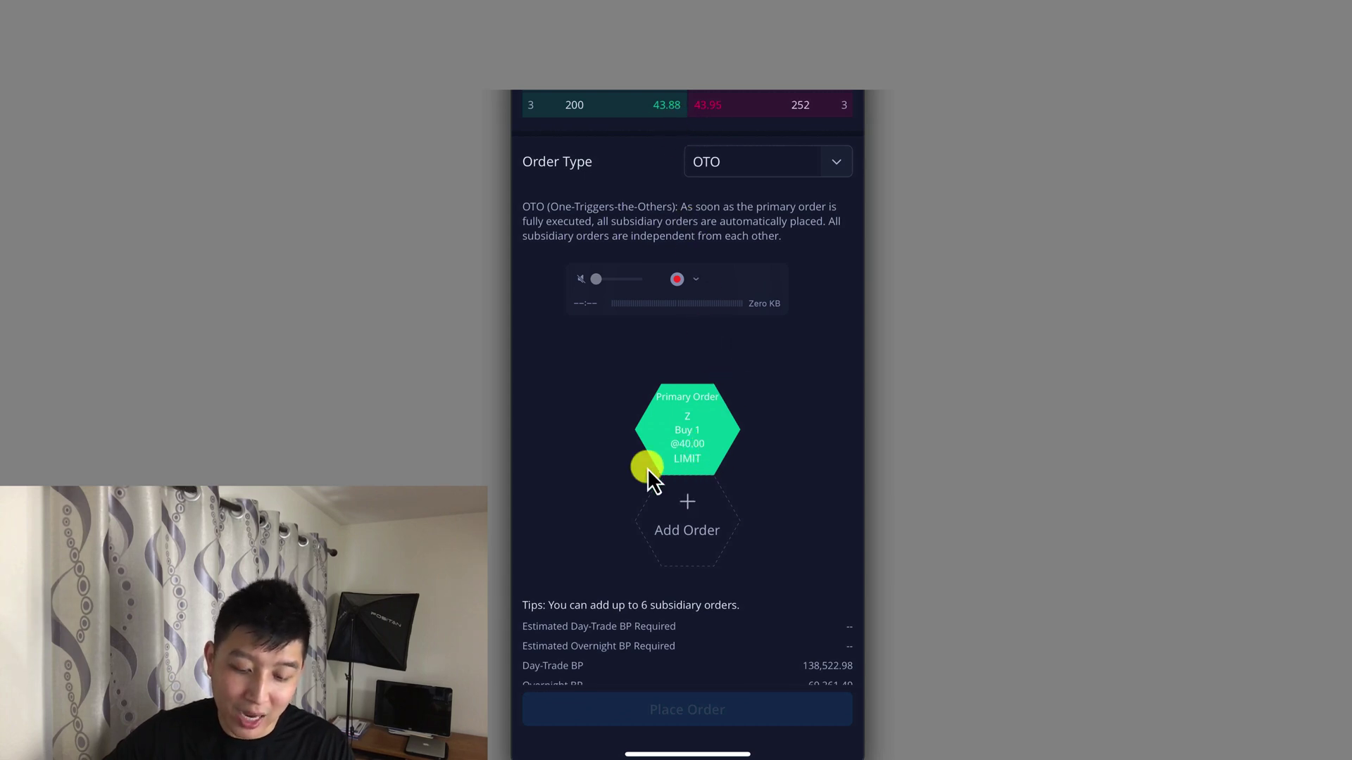
# Step: Add subsidiary orders and set Order#1 to sell 1 Z at a 47.00 limit
pyautogui.click(711, 550)
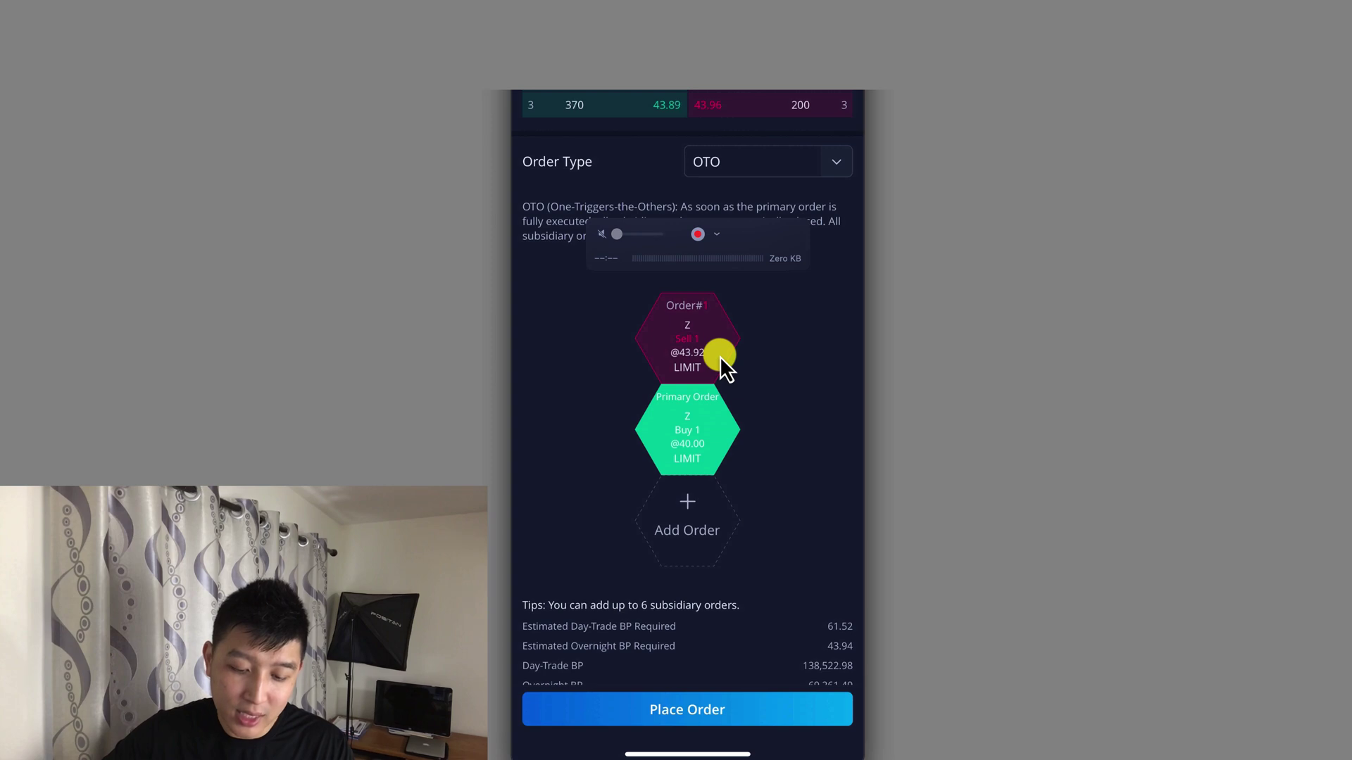
pyautogui.click(708, 362)
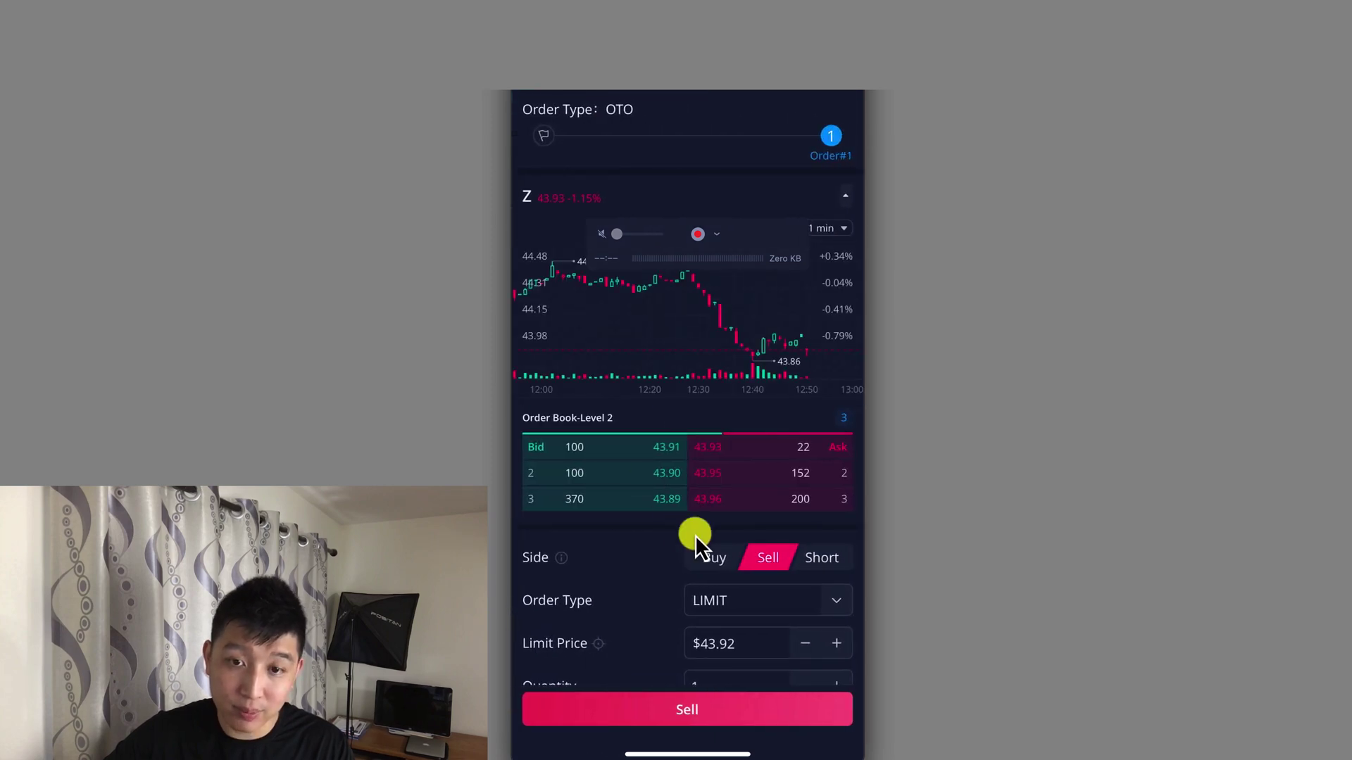
pyautogui.scroll(-3, 759, 509)
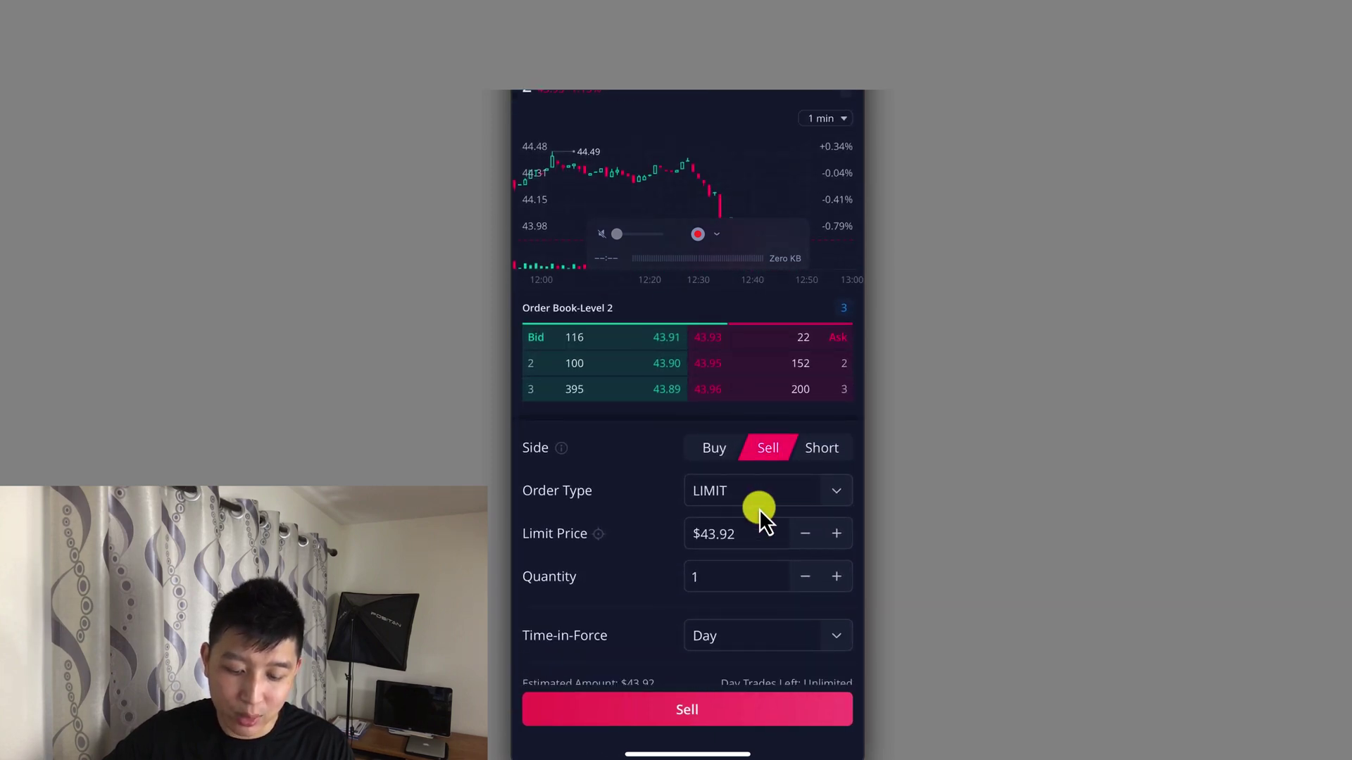
pyautogui.click(759, 509)
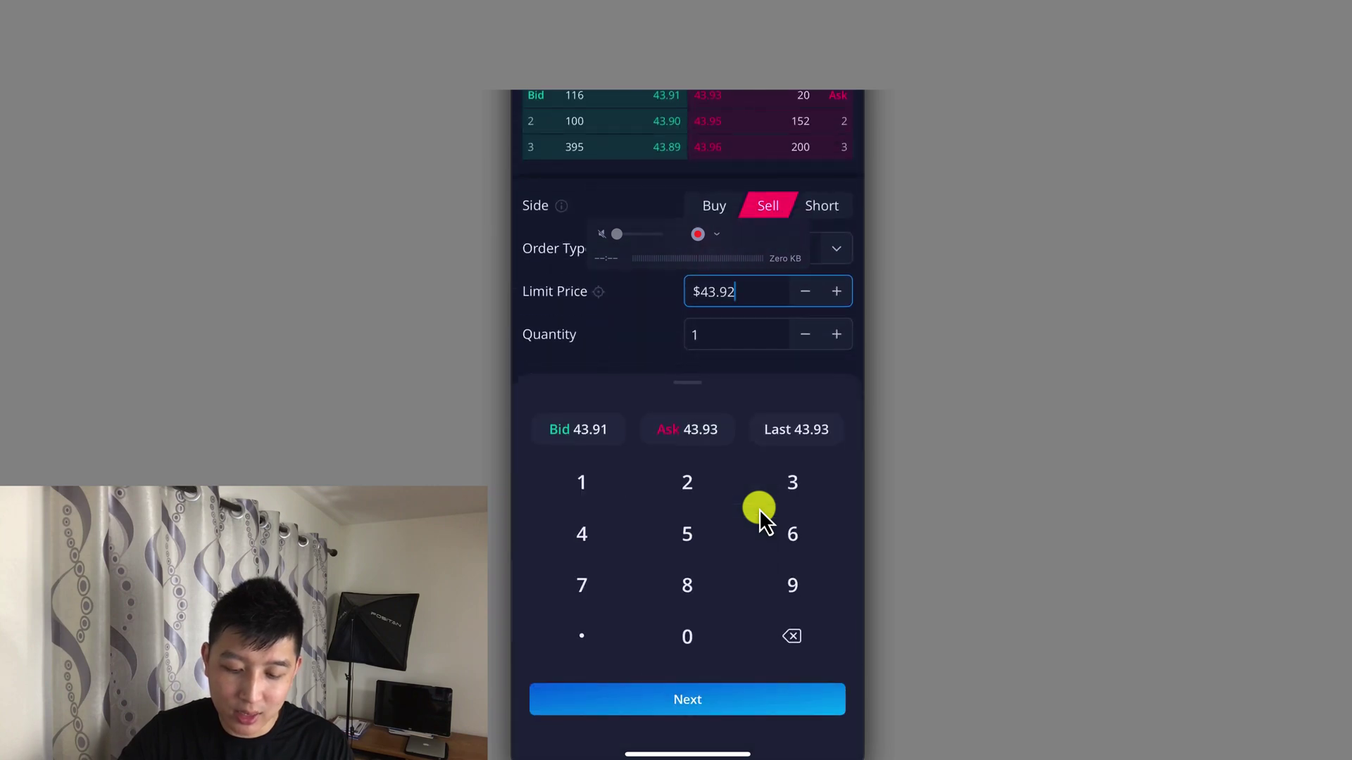
pyautogui.press('BackSpace')
pyautogui.press('BackSpace')
pyautogui.press('BackSpace')
pyautogui.press('BackSpace')
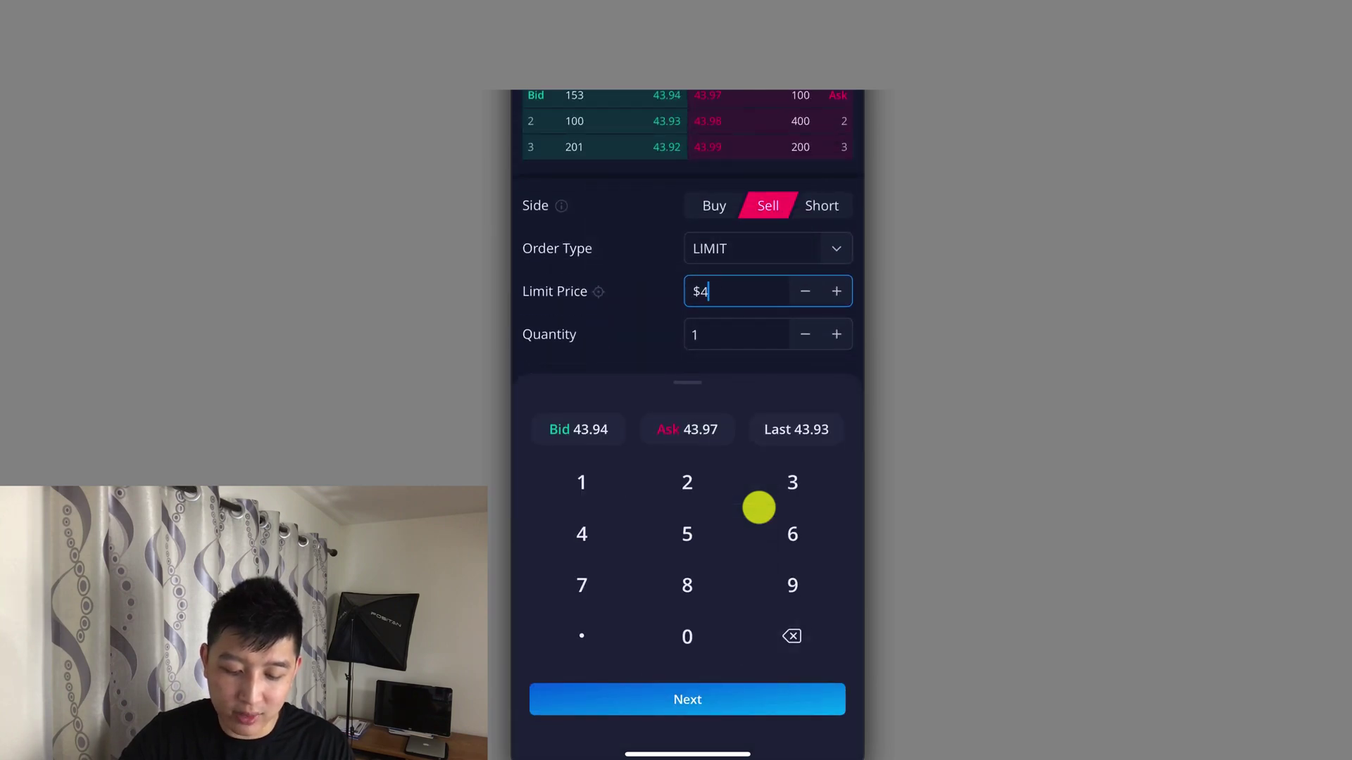
pyautogui.write('37')
pyautogui.press('BackSpace')
pyautogui.press('BackSpace')
pyautogui.write('7')
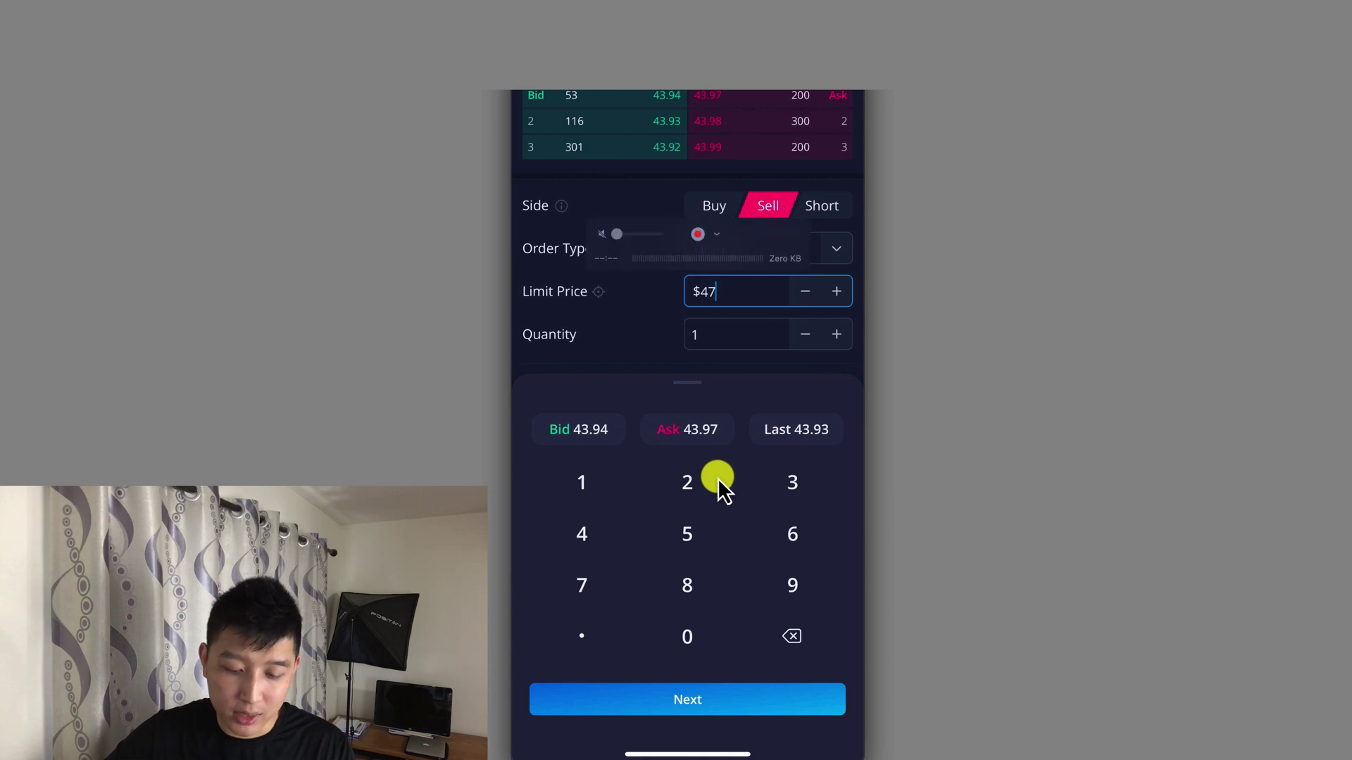
pyautogui.press('Return')
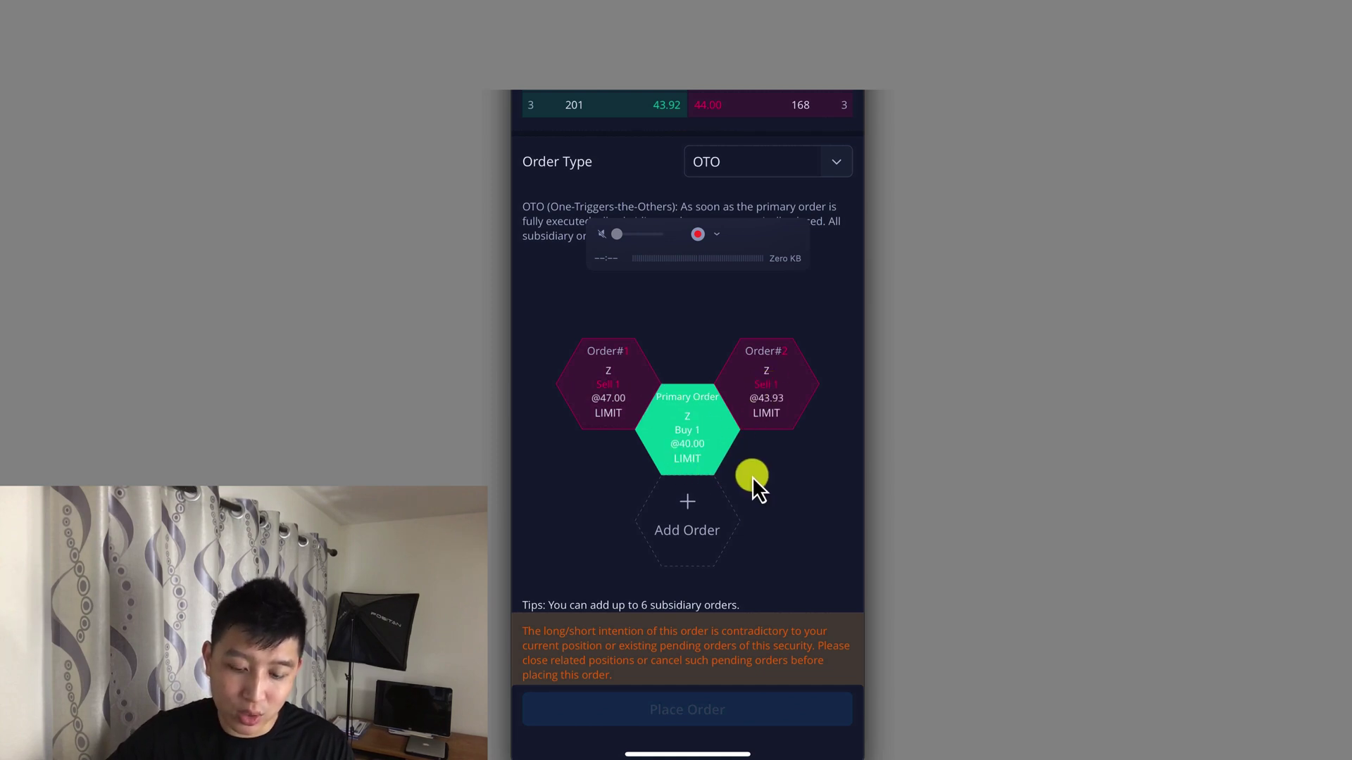
# Step: Change Order#2 from a sell to a buy of 1 Z at a 43.00 limit
pyautogui.click(759, 418)
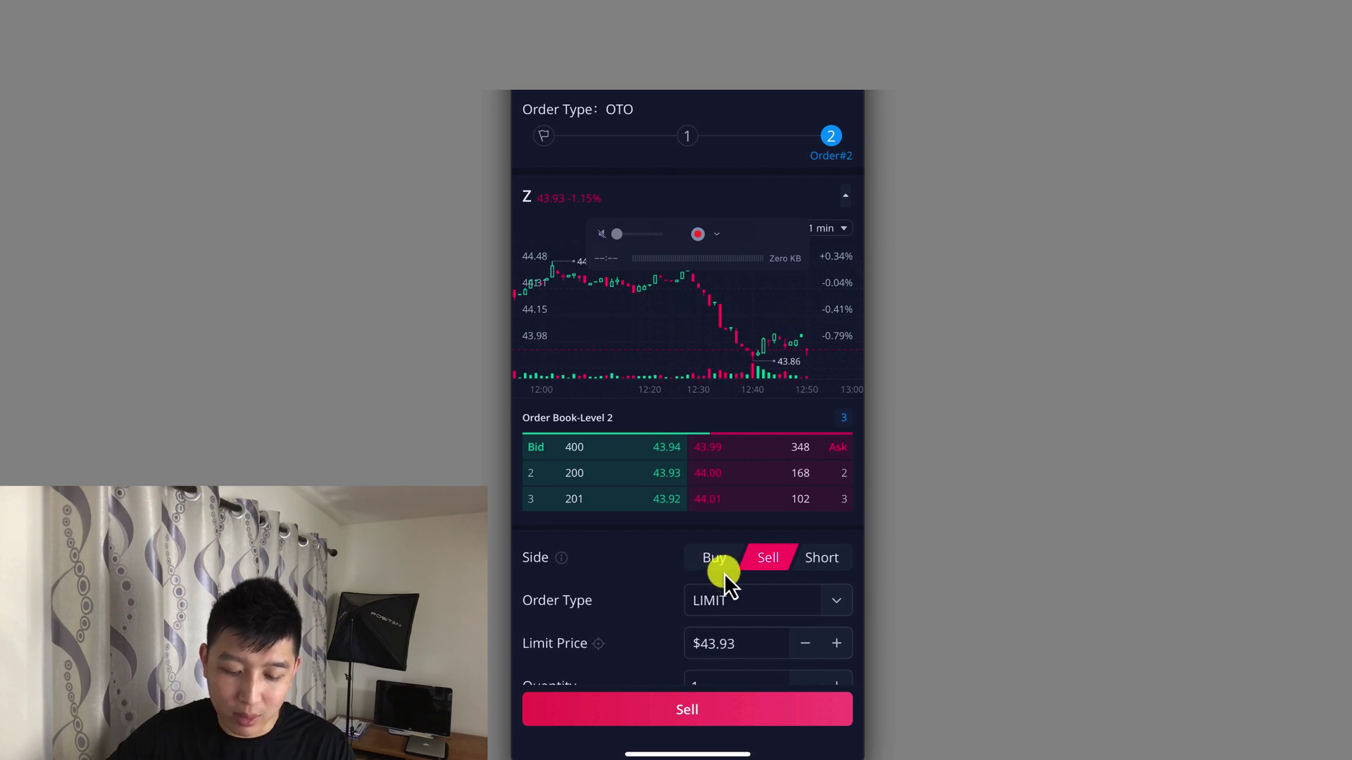
pyautogui.click(714, 558)
pyautogui.scroll(-2, 773, 584)
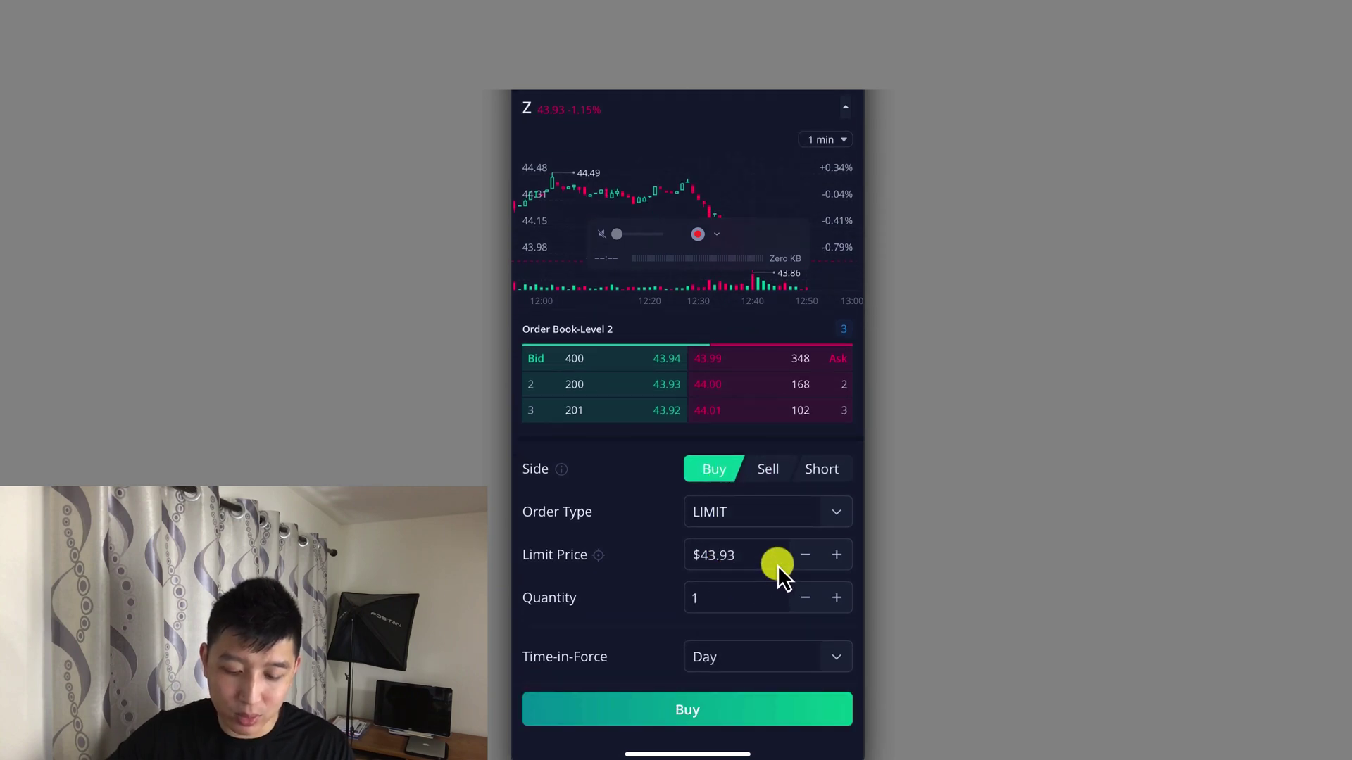
pyautogui.click(778, 564)
pyautogui.press('BackSpace')
pyautogui.press('BackSpace')
pyautogui.press('BackSpace')
pyautogui.press('BackSpace')
pyautogui.press('BackSpace')
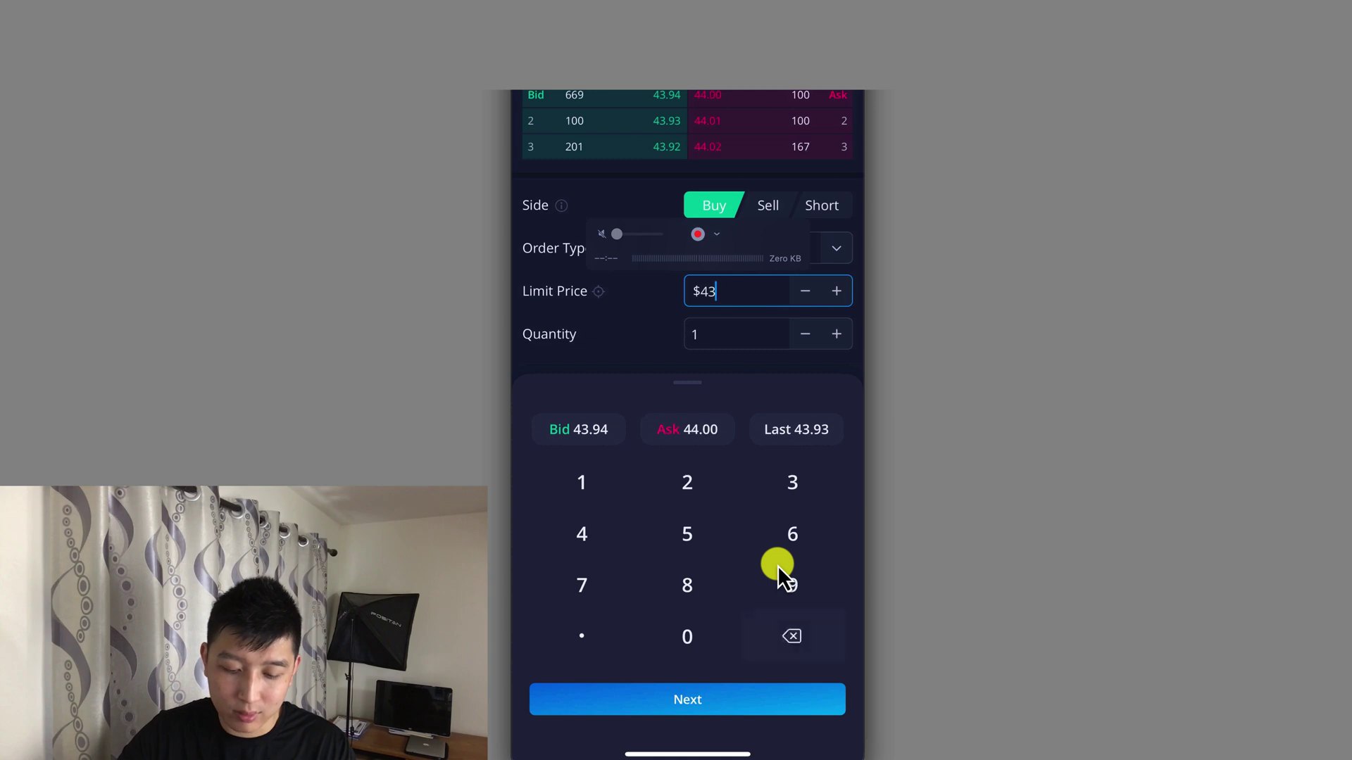
pyautogui.write('43')
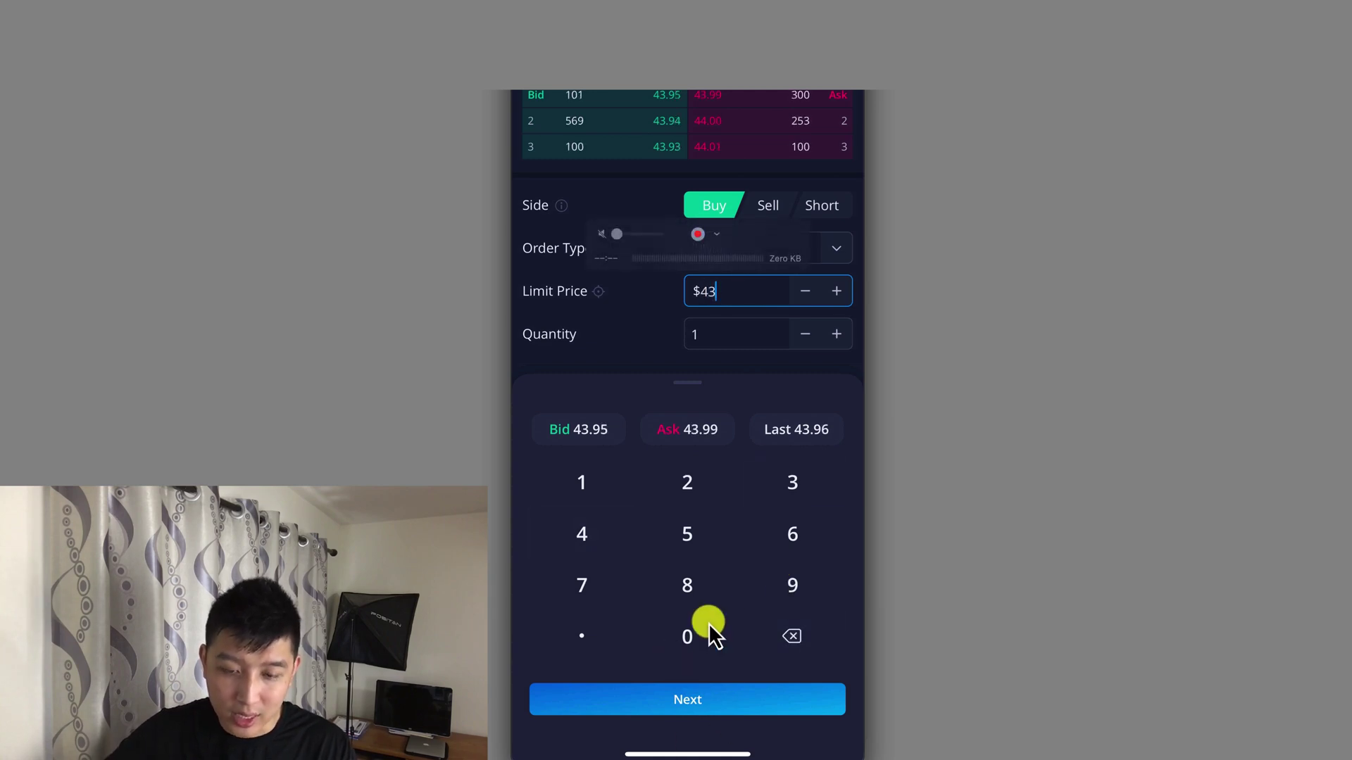
pyautogui.press('Tab')
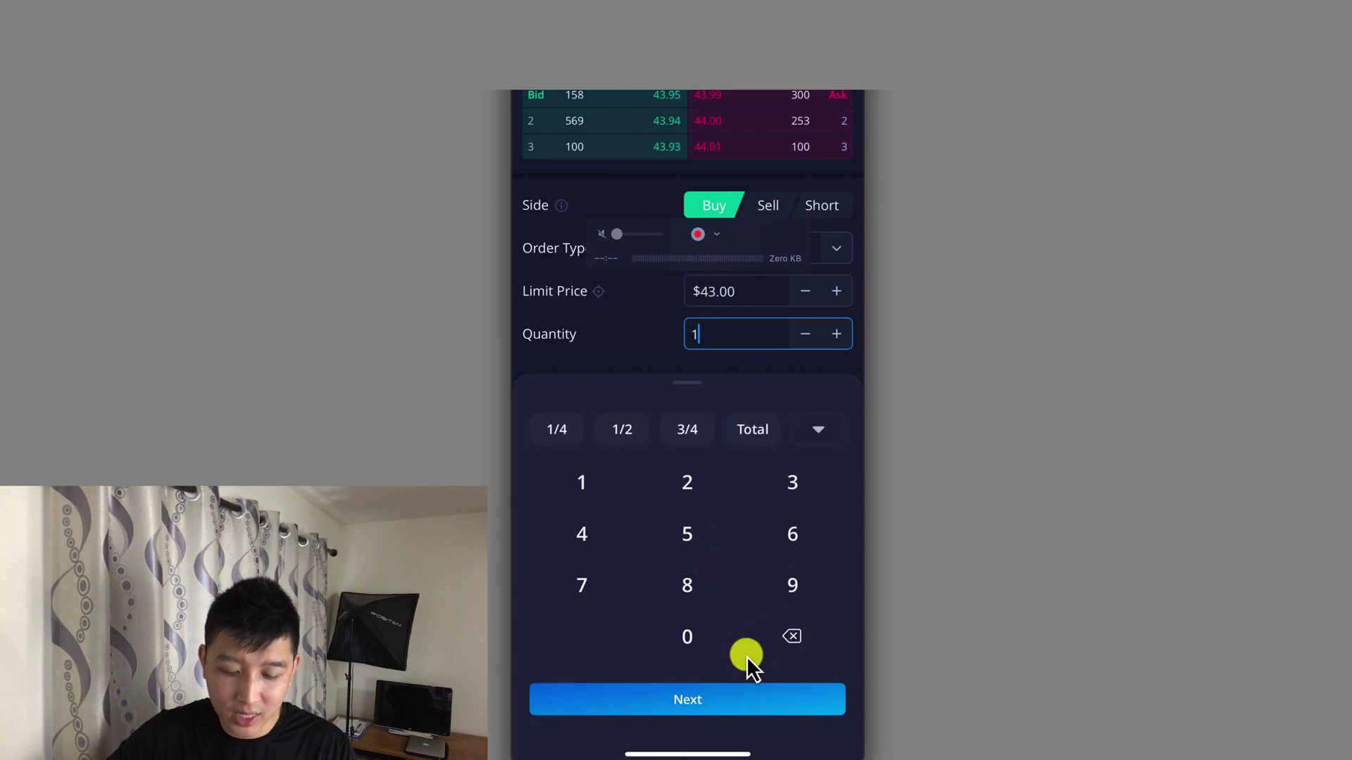
pyautogui.press('Return')
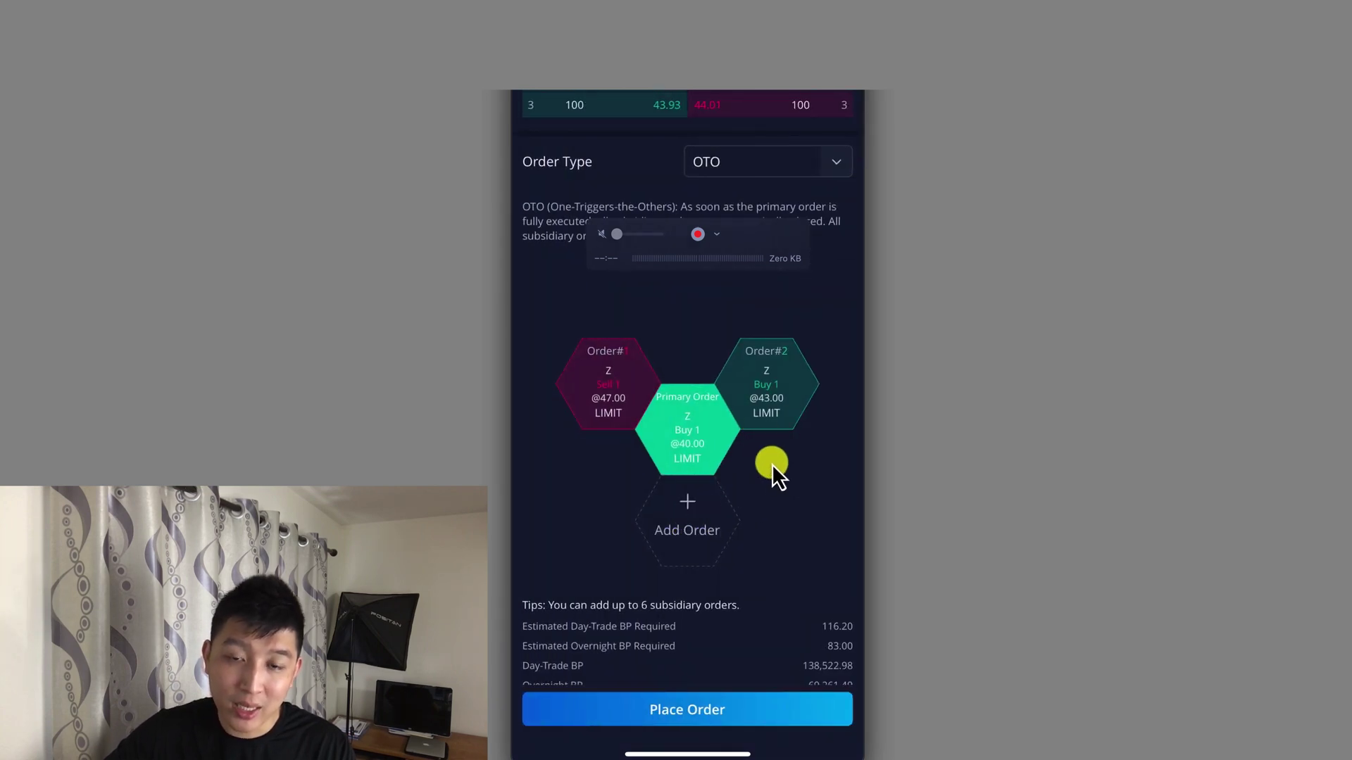
# Step: Add Order#3 selling 1 Z at 43.93 and raise the primary buy quantity to 2
pyautogui.click(706, 530)
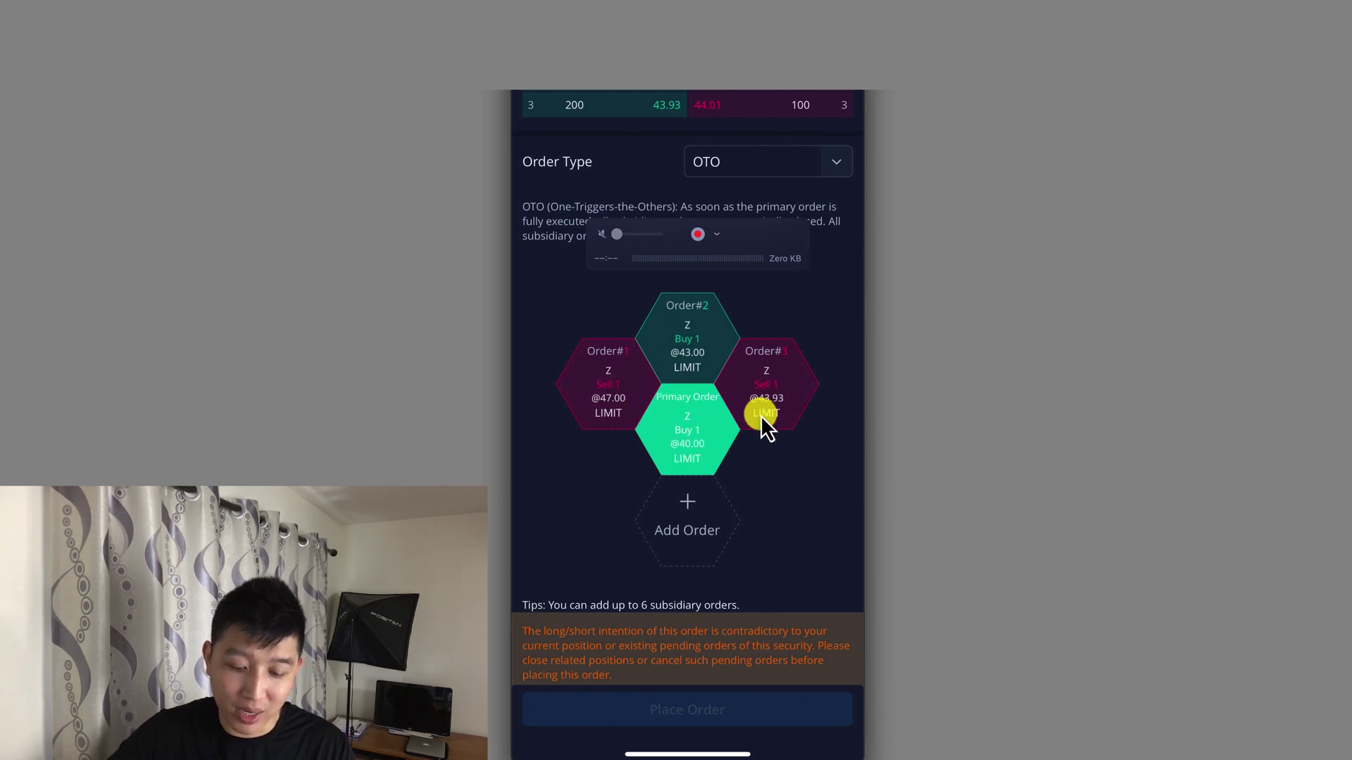
pyautogui.click(706, 447)
pyautogui.scroll(-3, 705, 445)
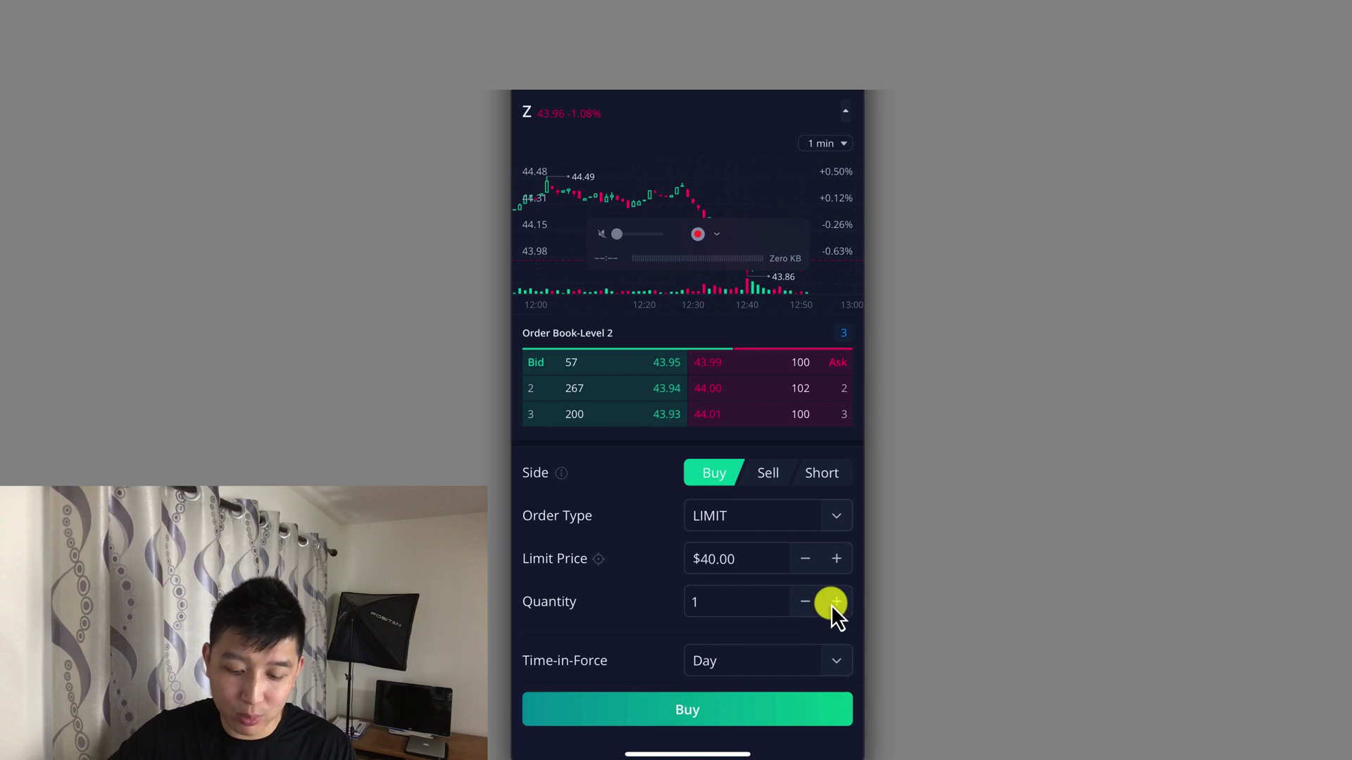
pyautogui.click(834, 603)
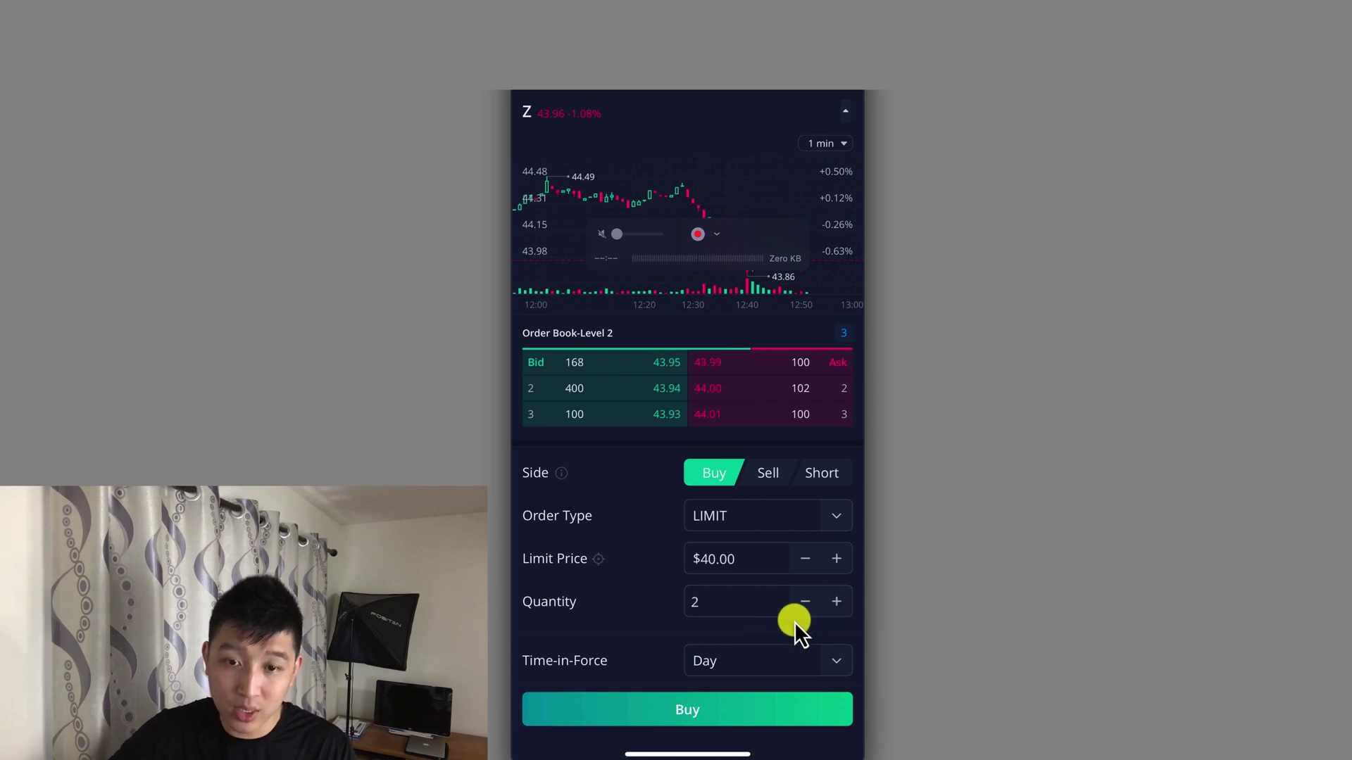
pyautogui.click(743, 687)
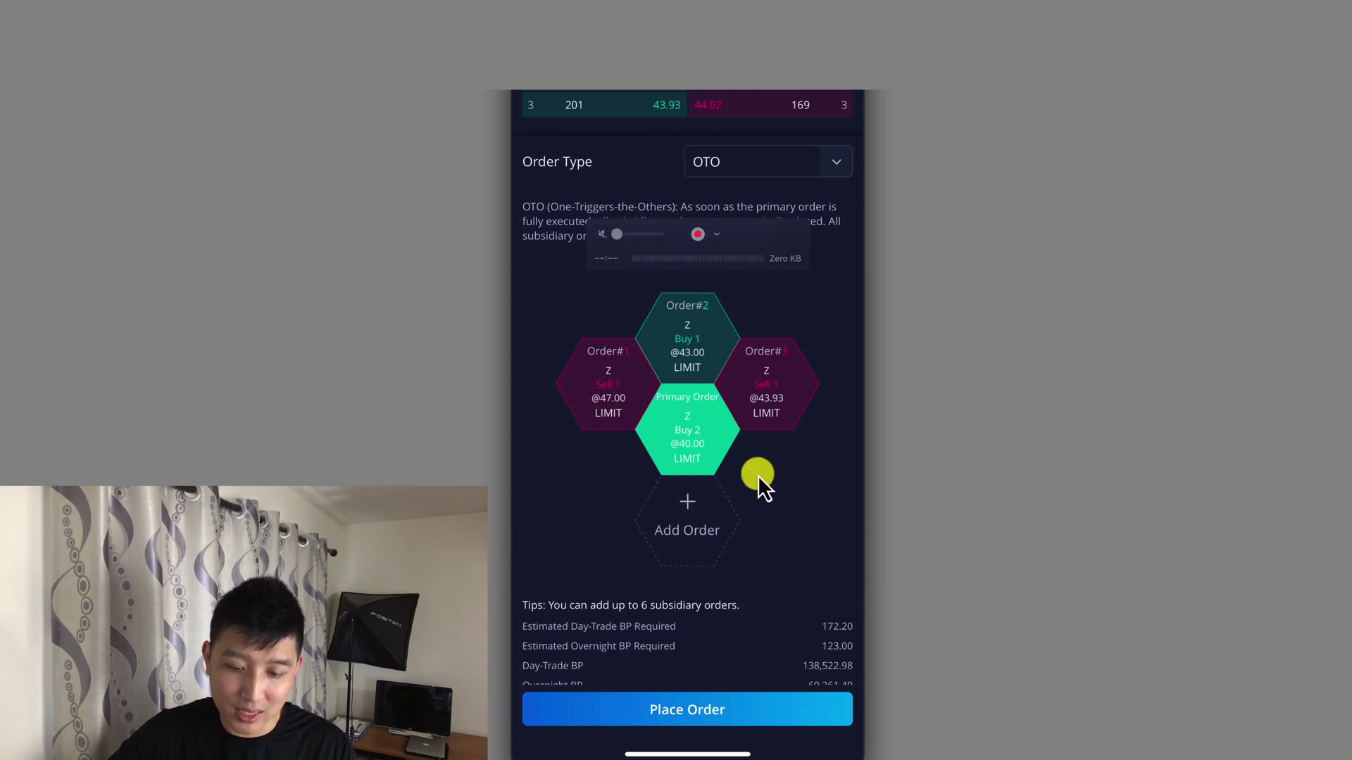
pyautogui.scroll(-1, 758, 475)
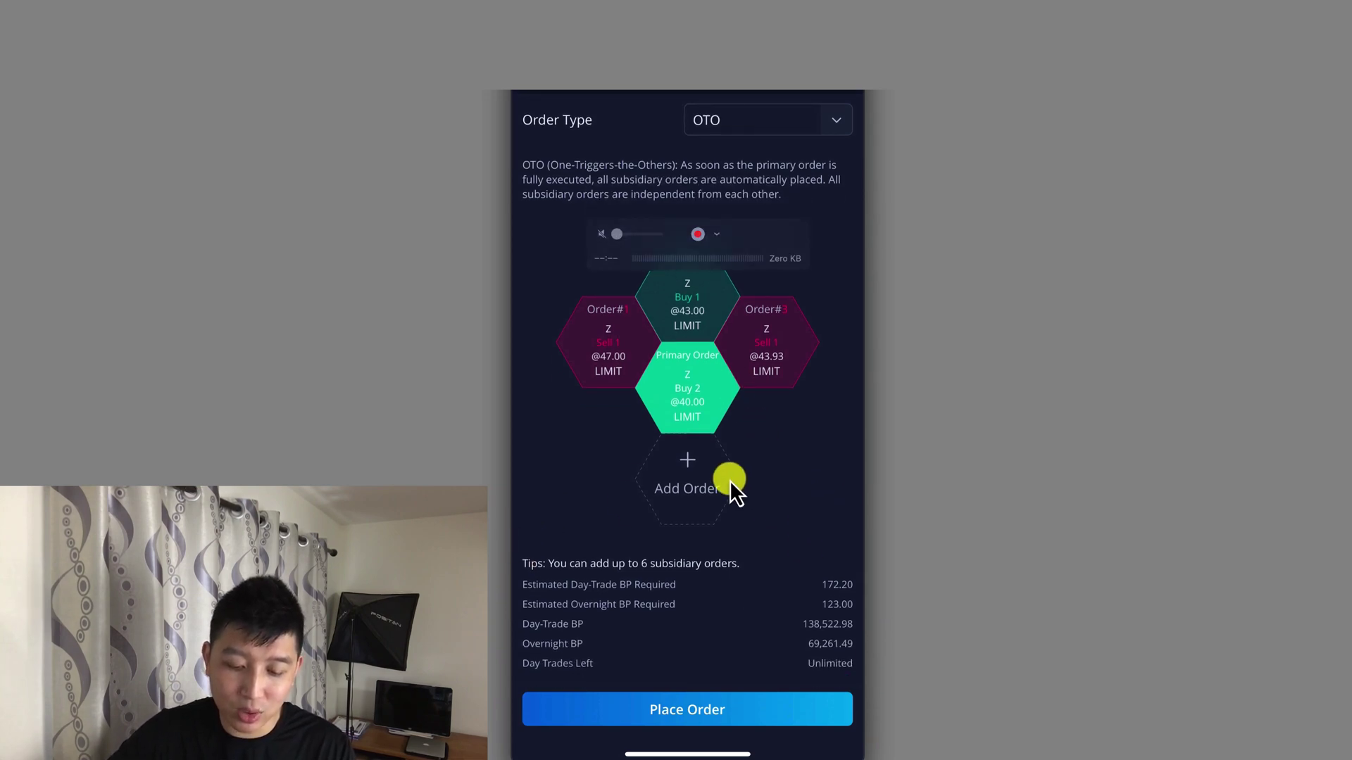
pyautogui.scroll(1, 743, 518)
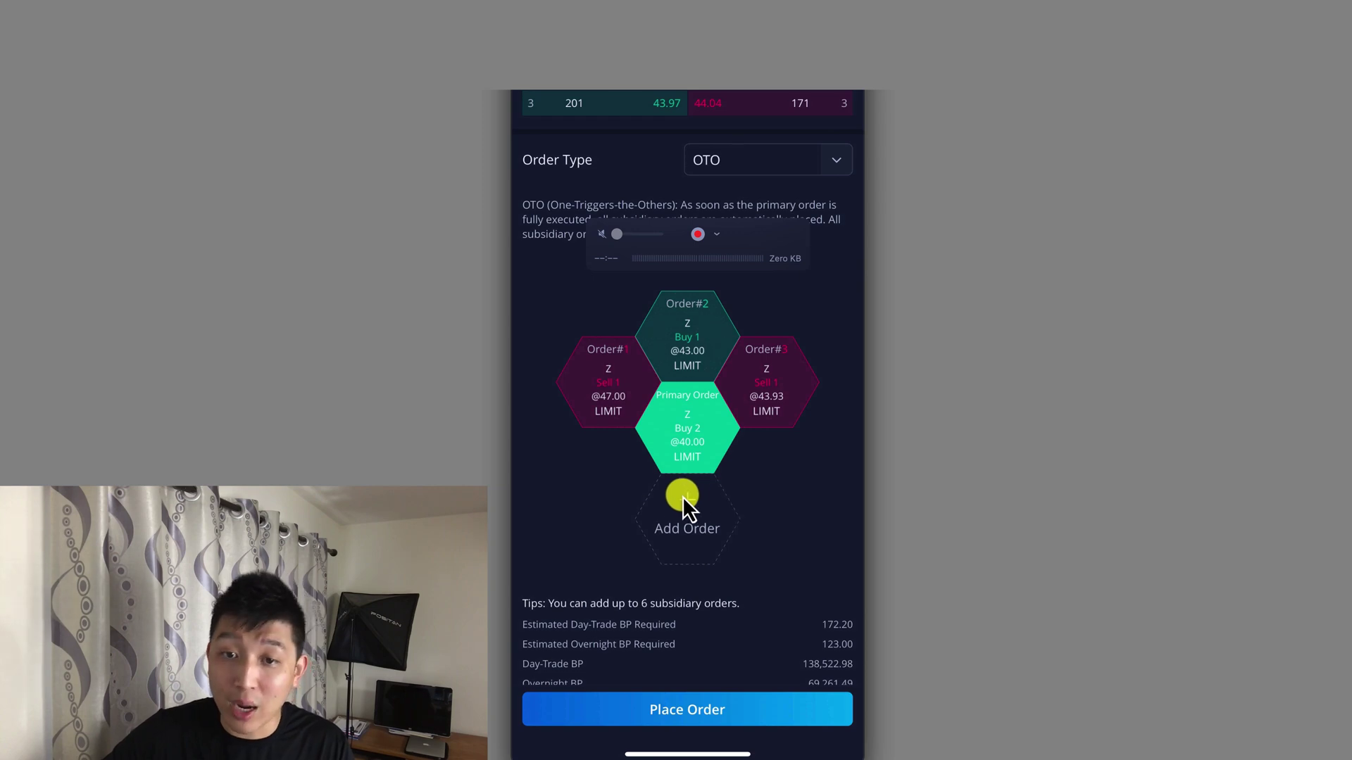
pyautogui.scroll(-5, 718, 498)
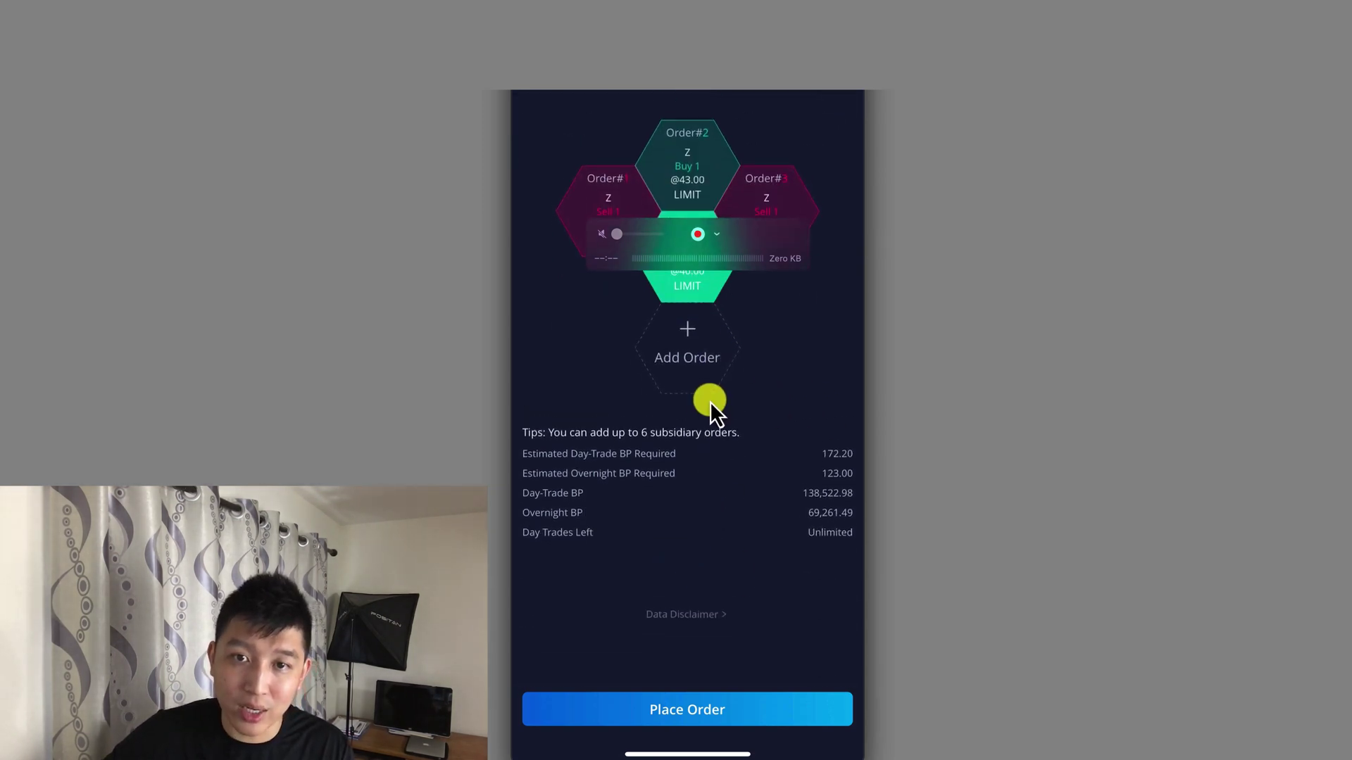
pyautogui.moveTo(775, 239); pyautogui.dragTo(792, 366)
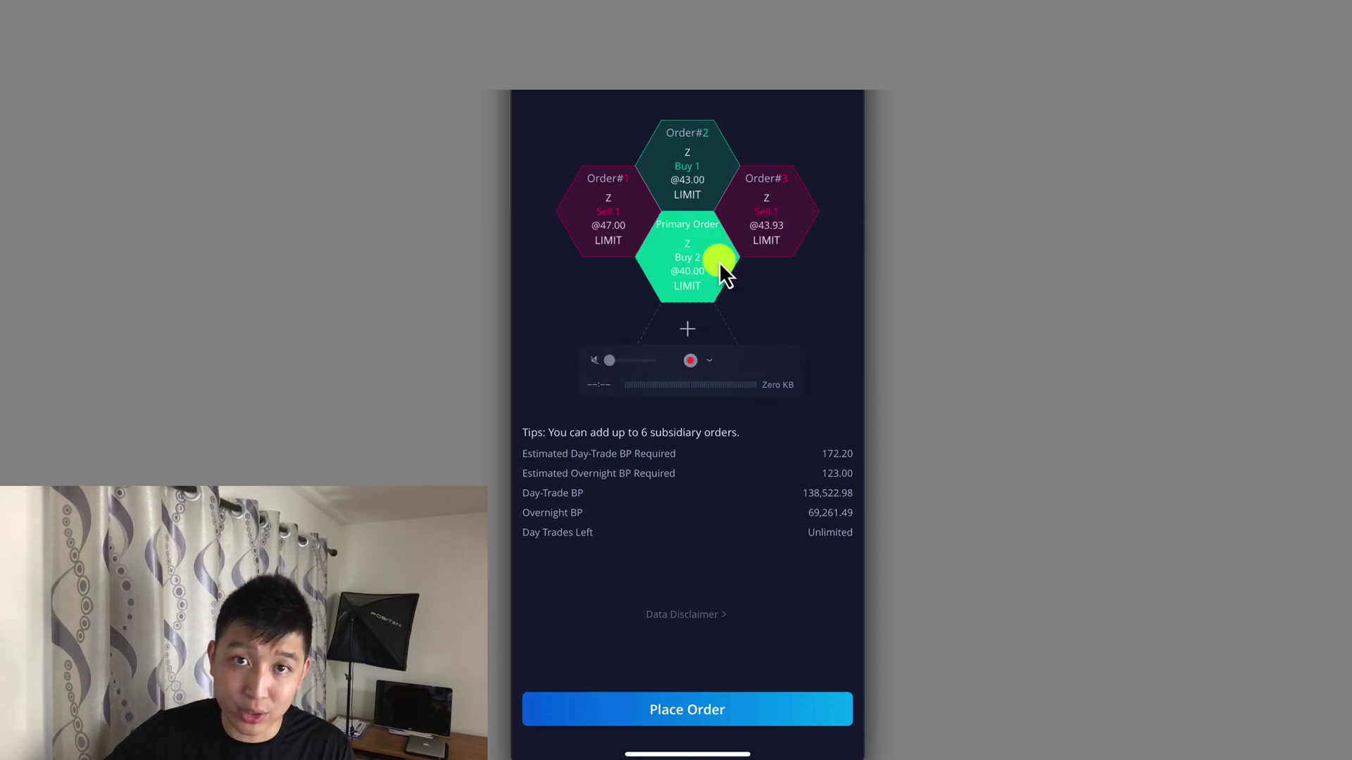
# Step: Review the OTO order summary and submit the primary and three subsidiary orders
pyautogui.click(679, 248)
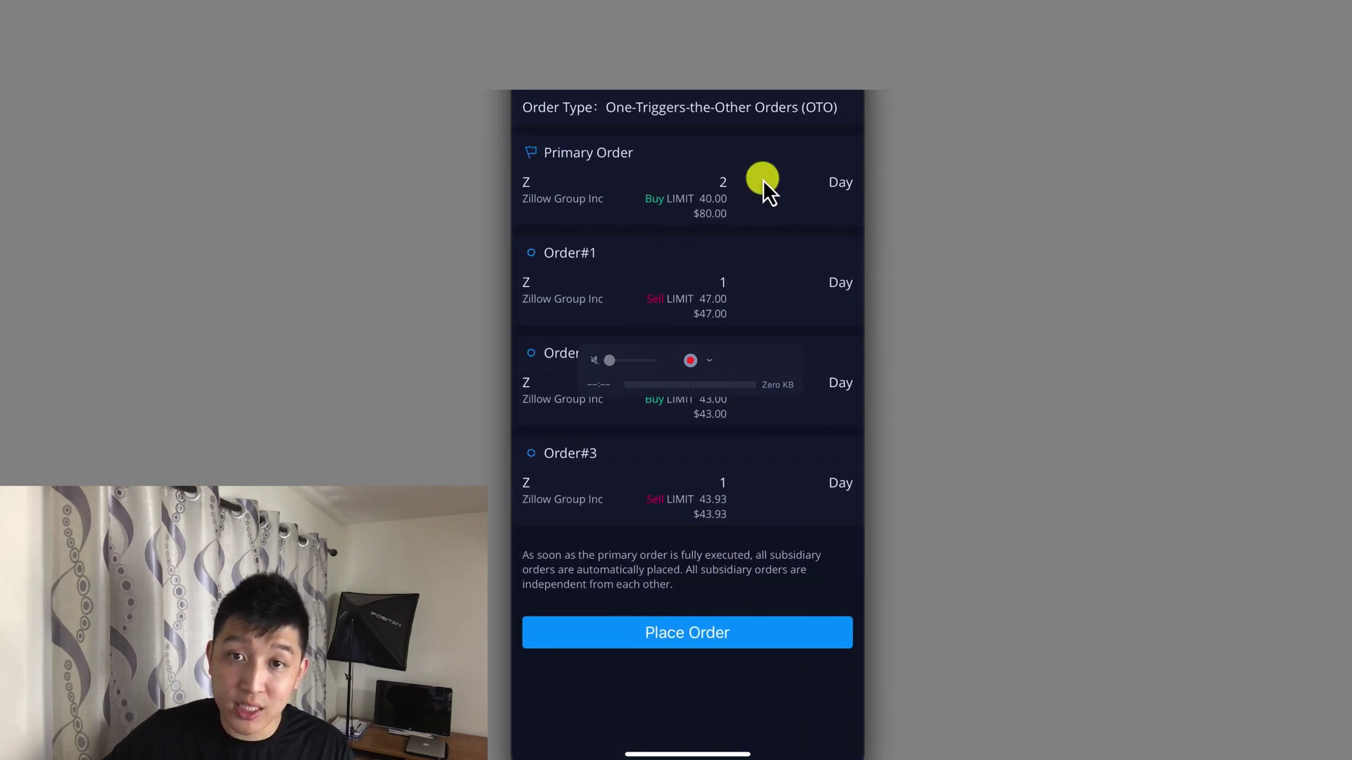
pyautogui.moveTo(743, 344); pyautogui.dragTo(739, 687)
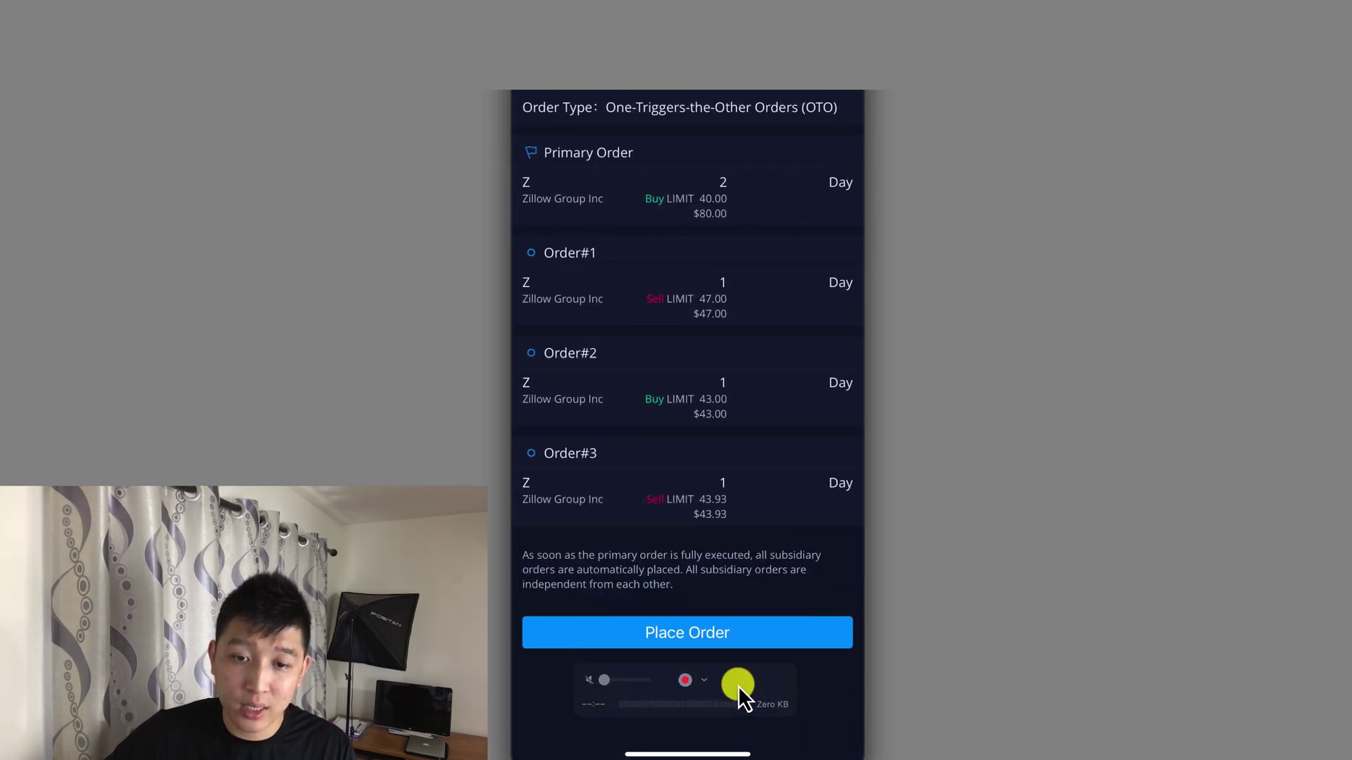
pyautogui.click(776, 623)
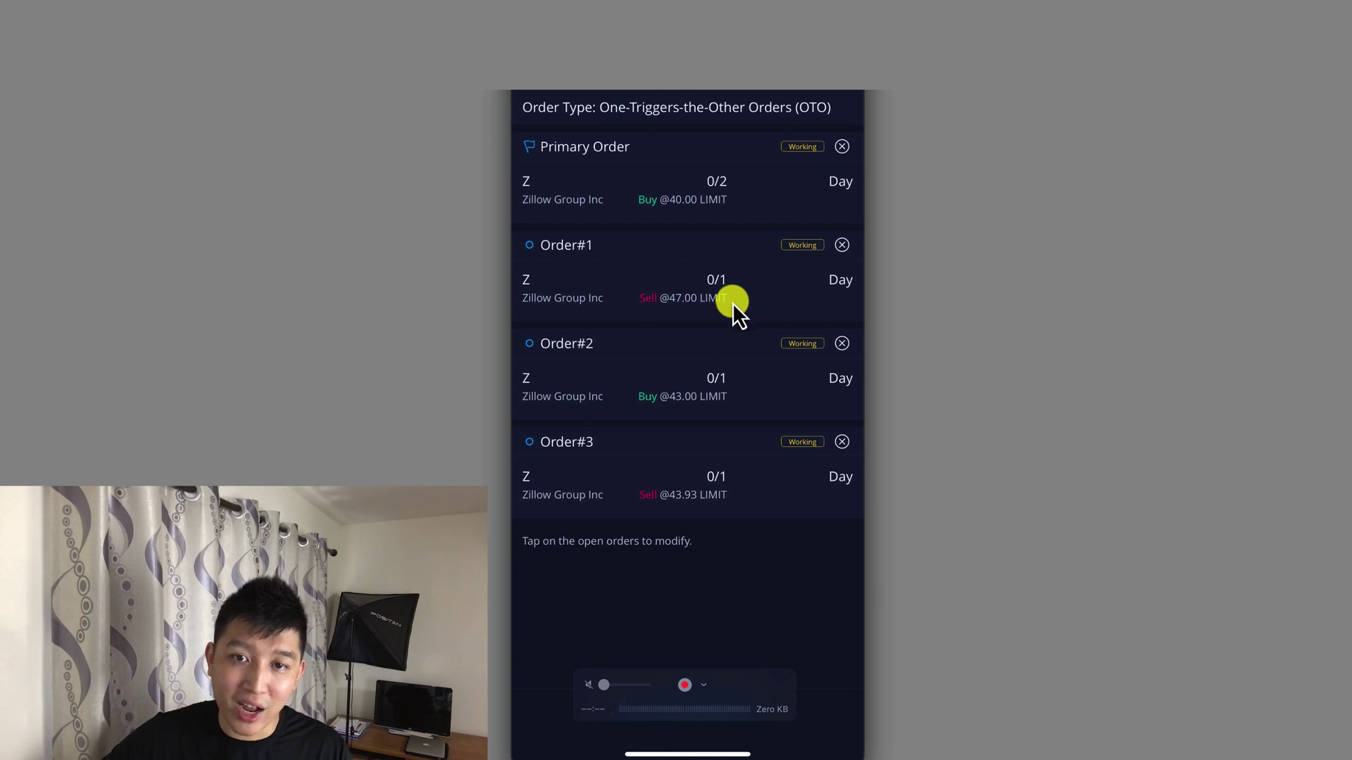
# Step: Modify the working Order#1 sell limit price from 47.00 to 48.00
pyautogui.click(684, 314)
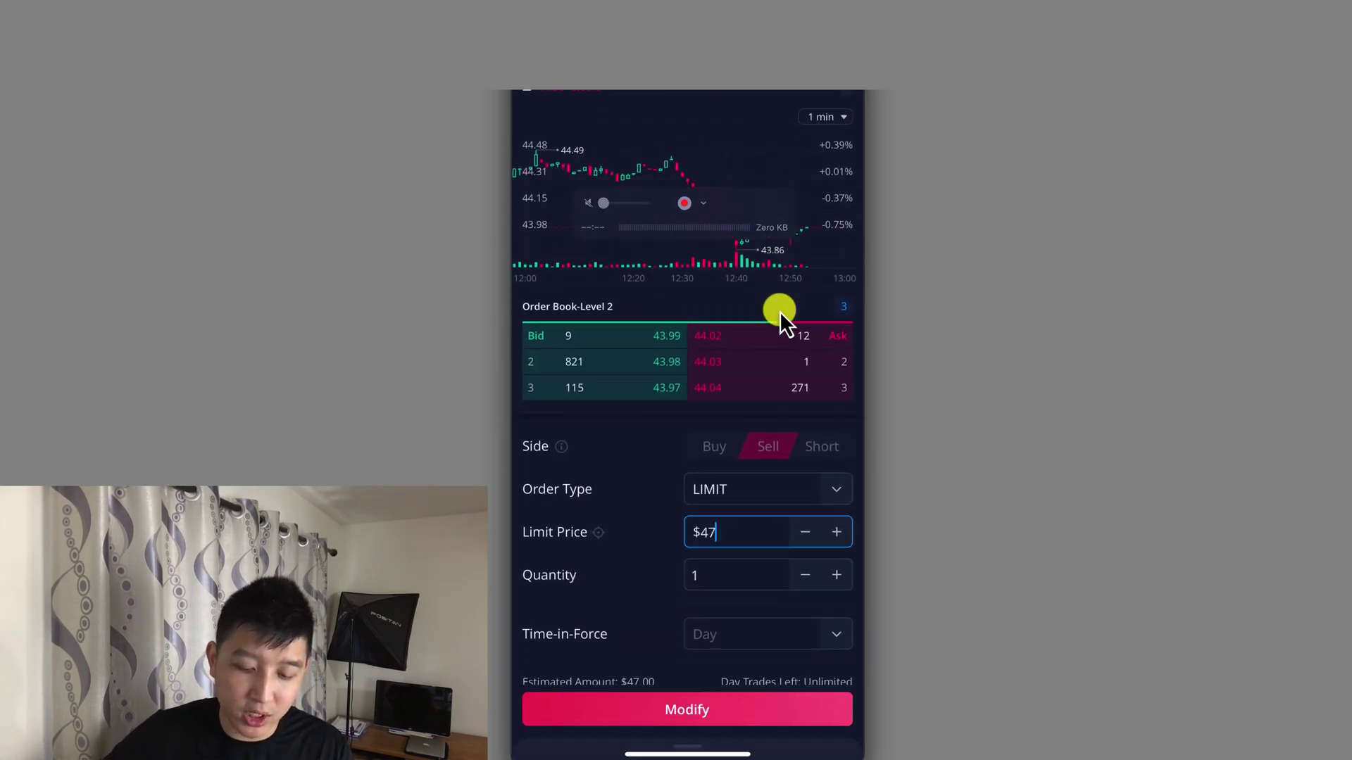
pyautogui.press('BackSpace')
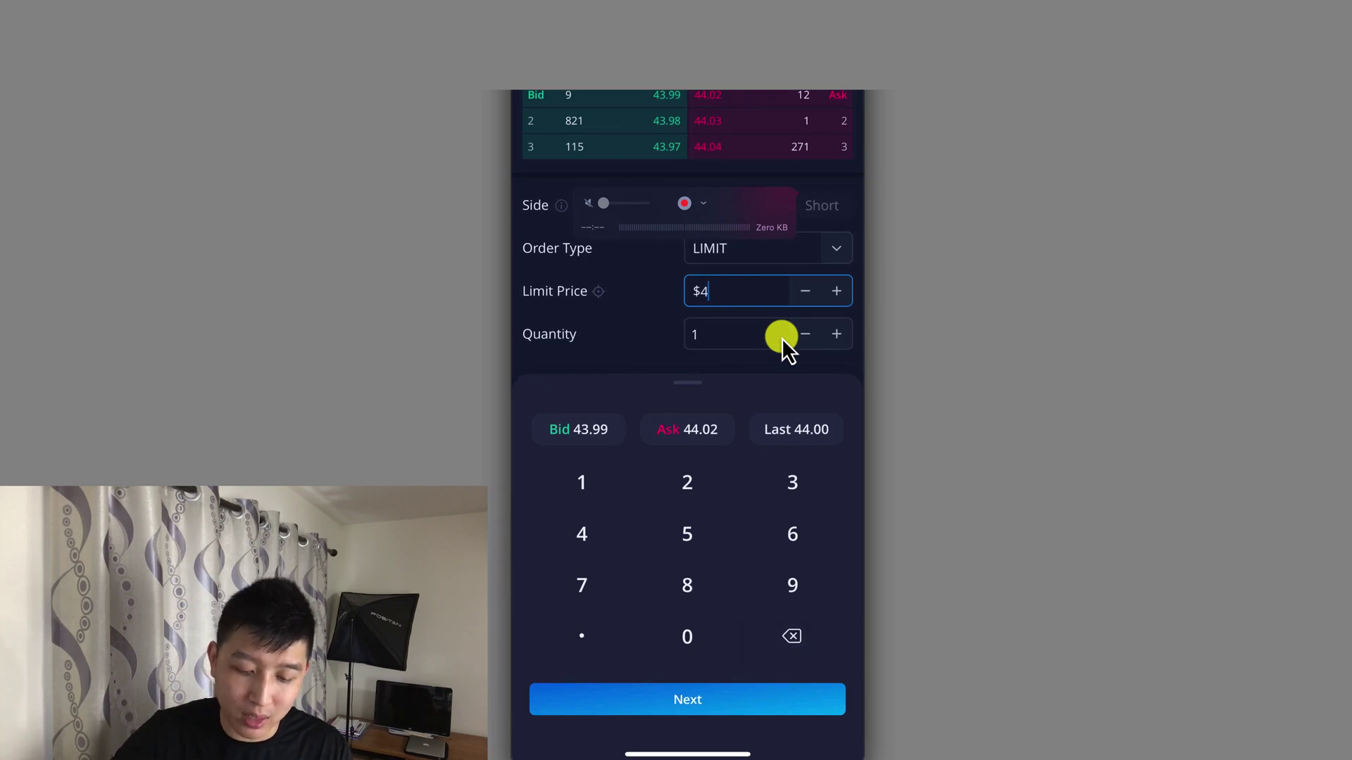
pyautogui.write('8')
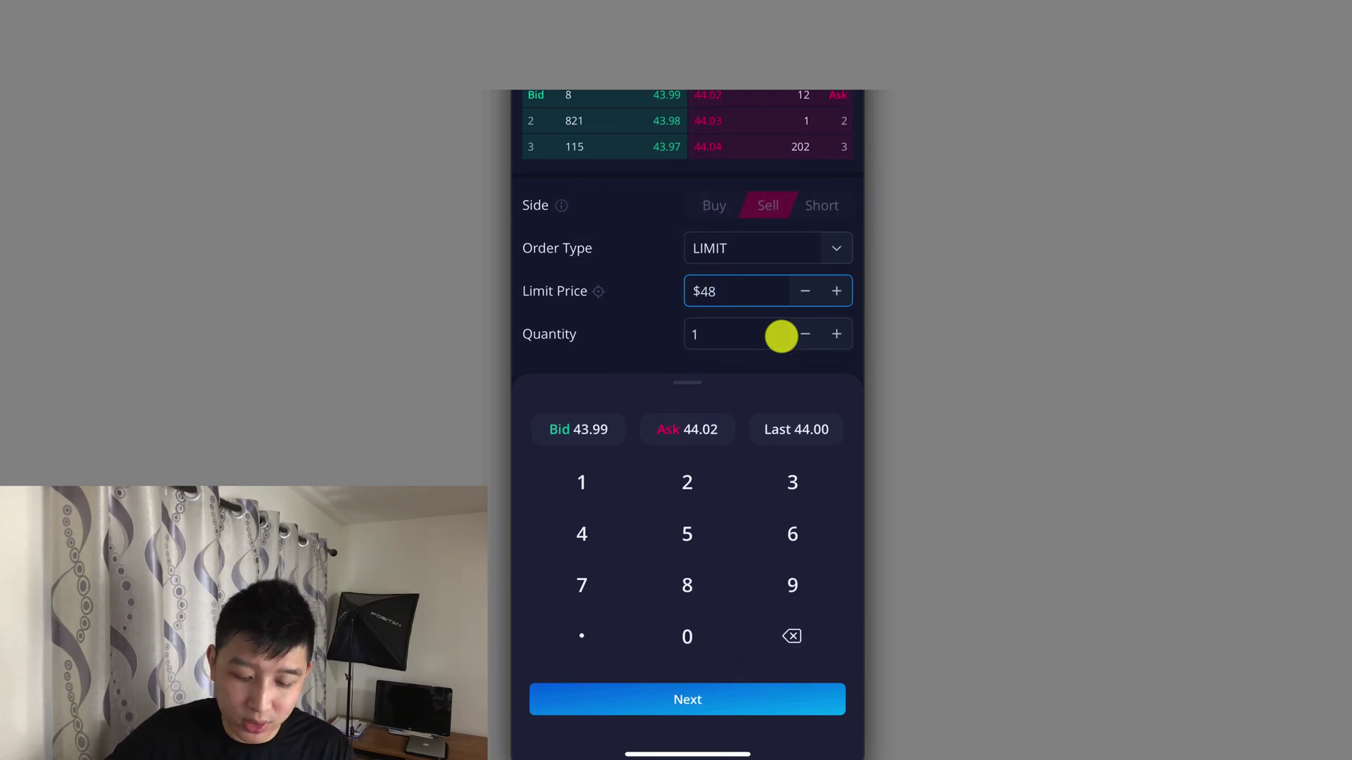
pyautogui.click(782, 336)
pyautogui.press('Return')
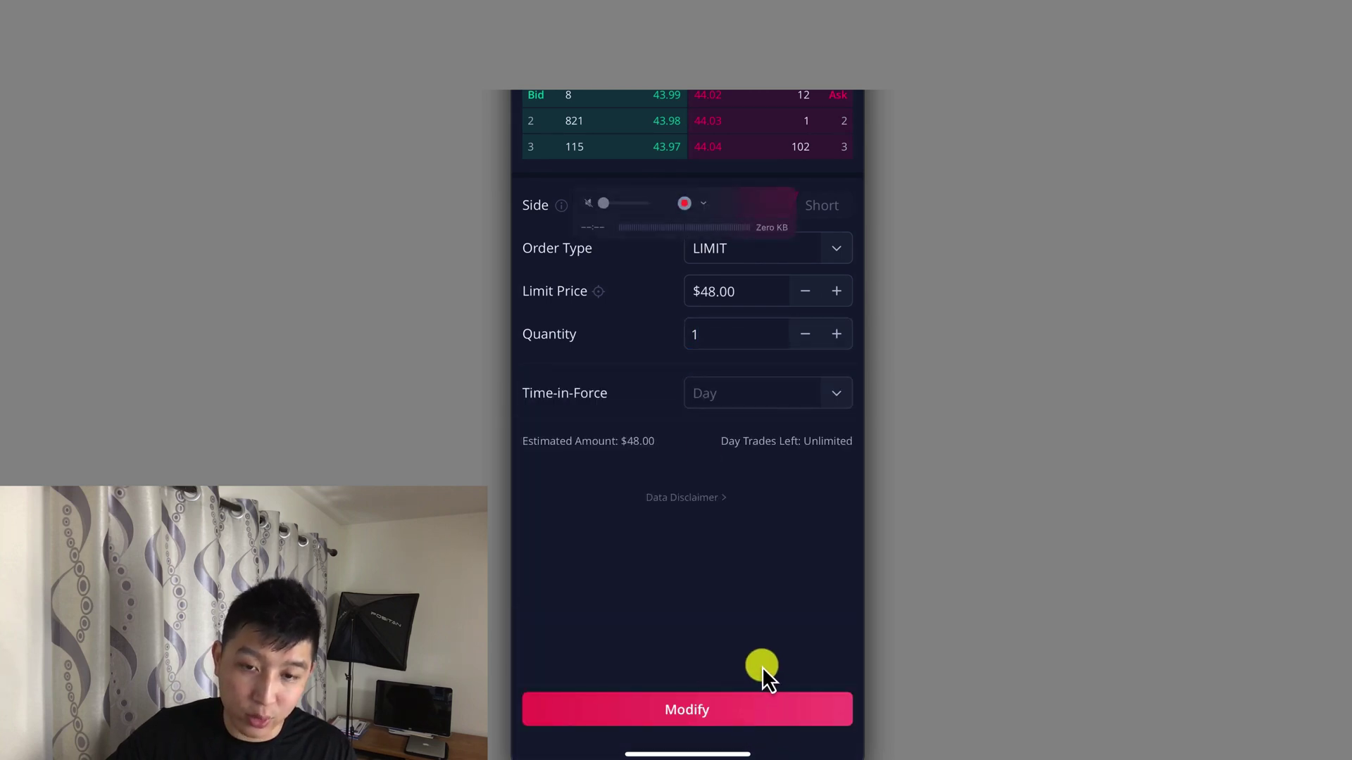
pyautogui.click(761, 669)
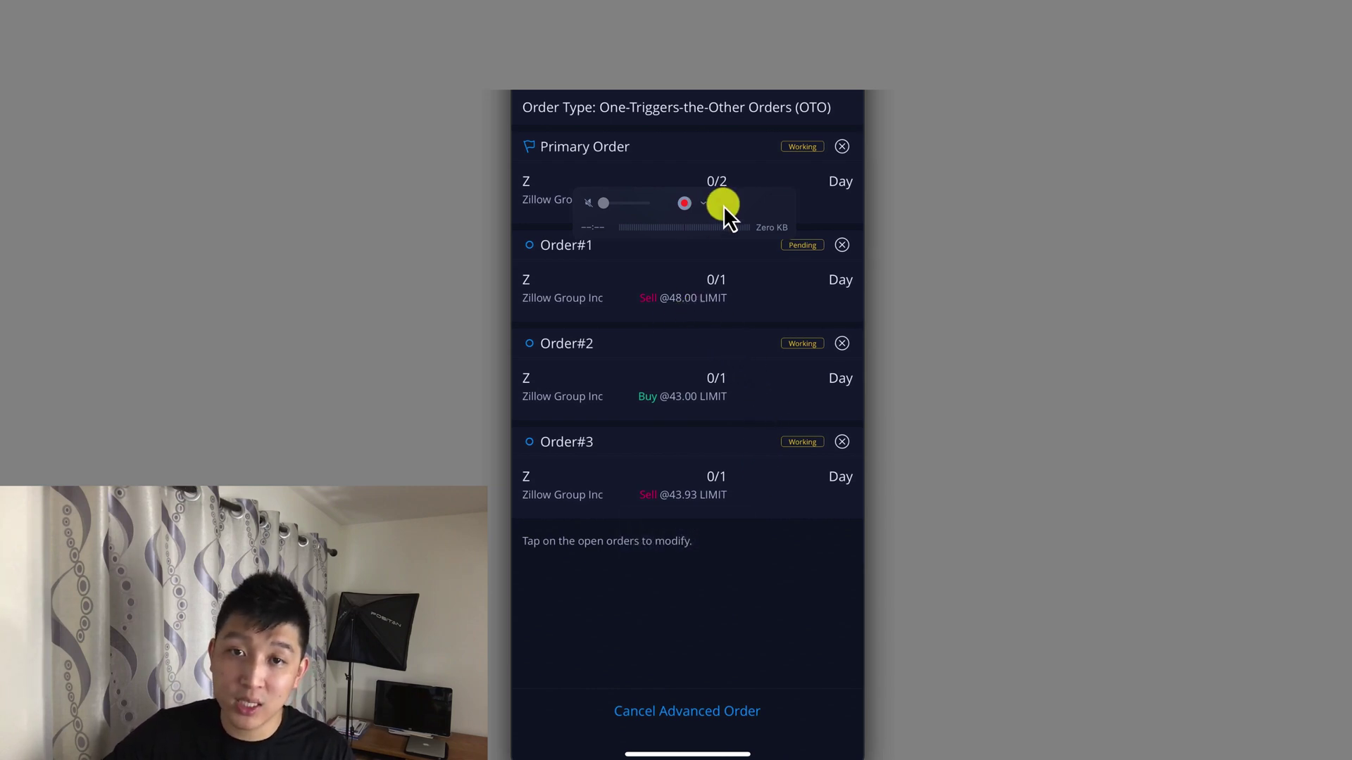
pyautogui.moveTo(724, 206); pyautogui.dragTo(714, 636)
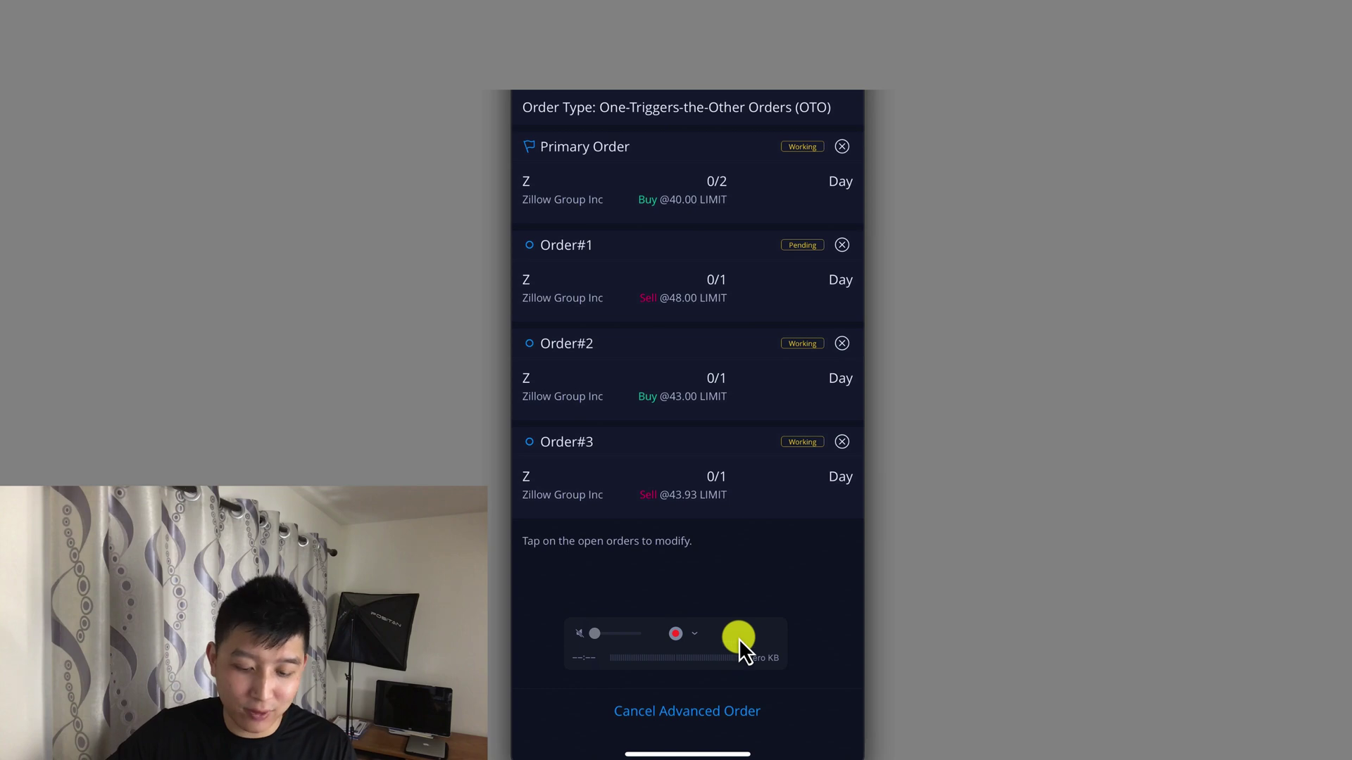
pyautogui.moveTo(738, 640); pyautogui.dragTo(742, 617)
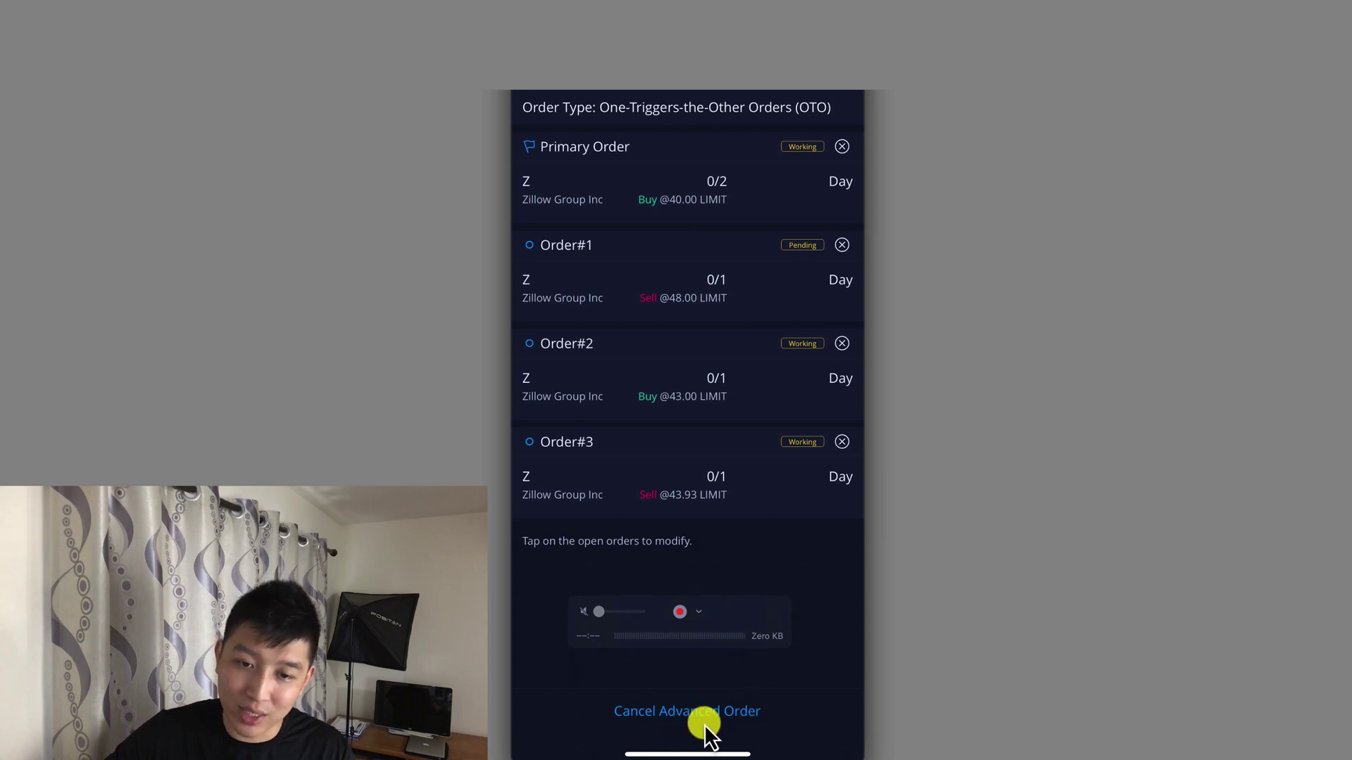